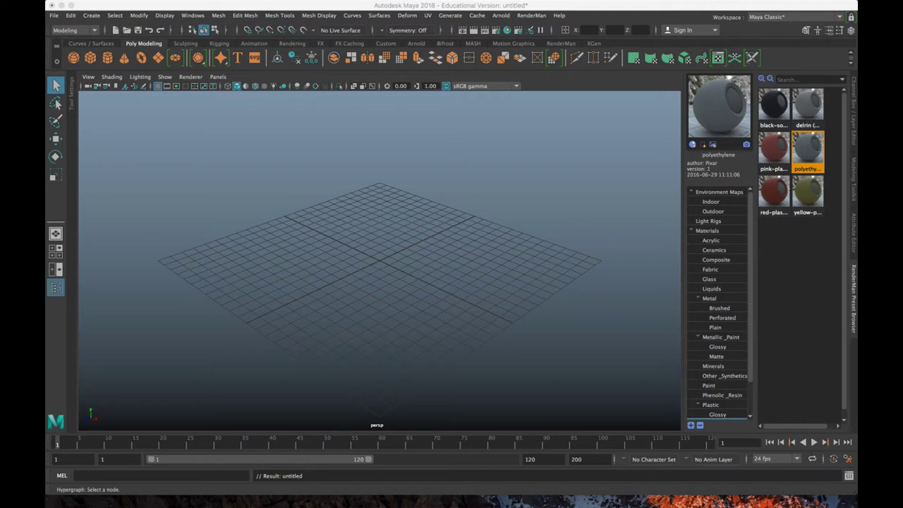
Step: Open the scene file MN_Infographic_05_Details.mb
click(54, 16)
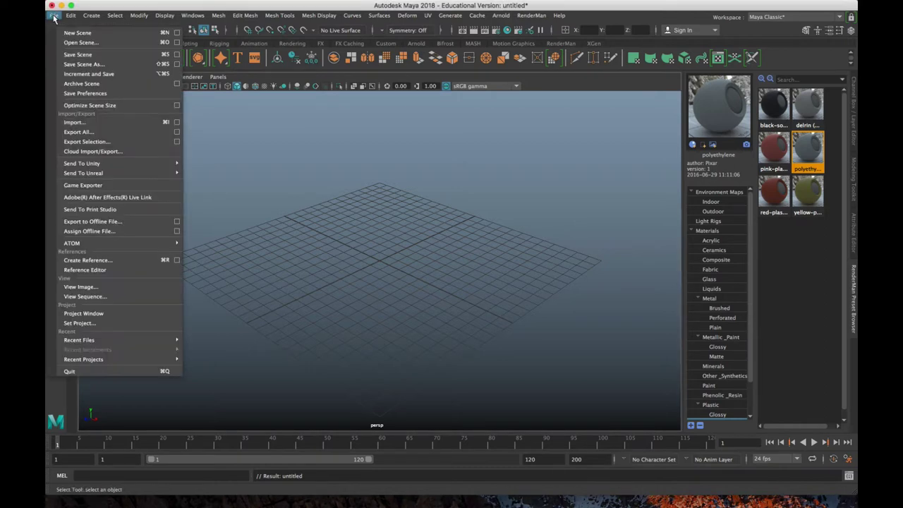
click(120, 46)
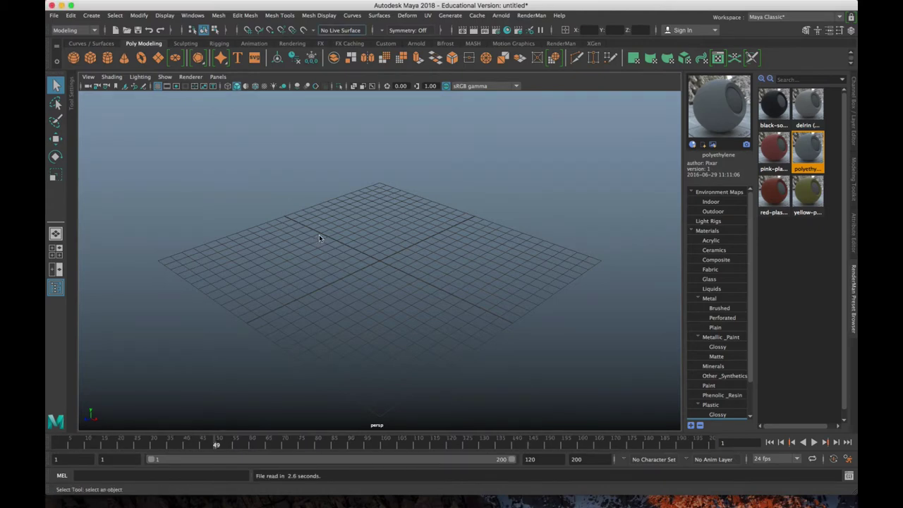
scroll(322, 260, down, 10)
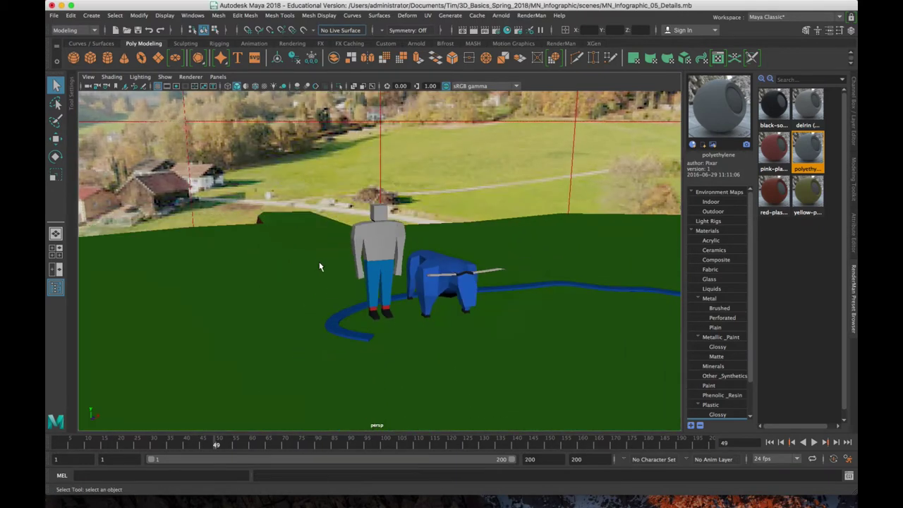
Step: Examine the billboard and the arrow sign above it in the infographic scene
alt+middle_drag(318, 268, 519, 240)
click(326, 269)
alt+drag(349, 298, 361, 298)
scroll(361, 299, up, 8)
alt+middle_drag(376, 288, 389, 299)
alt+drag(389, 298, 387, 294)
scroll(385, 298, down, 5)
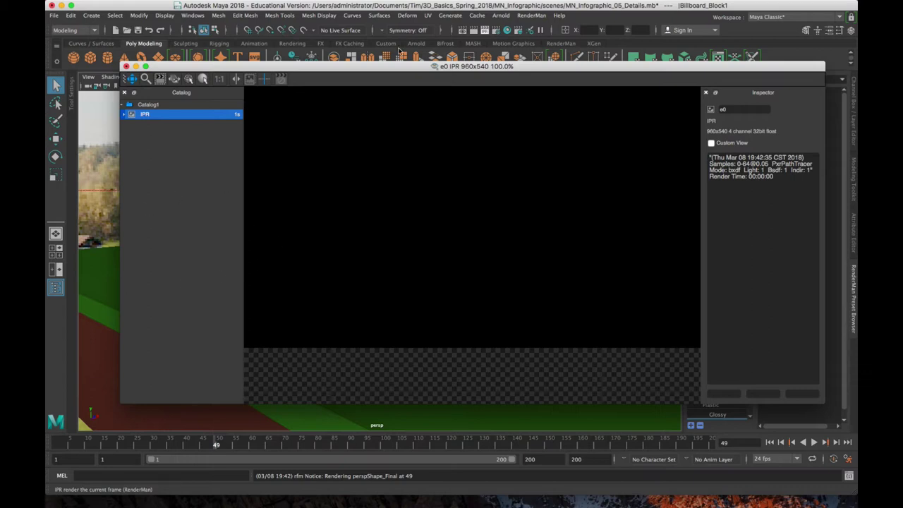
Step: Review the IPR render of the textured Fargo billboard and close the render window
click(132, 81)
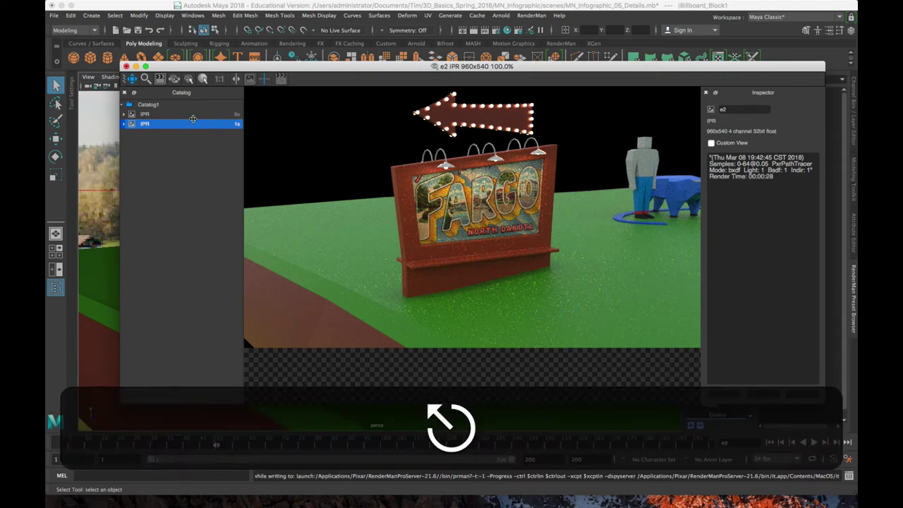
click(127, 66)
click(434, 262)
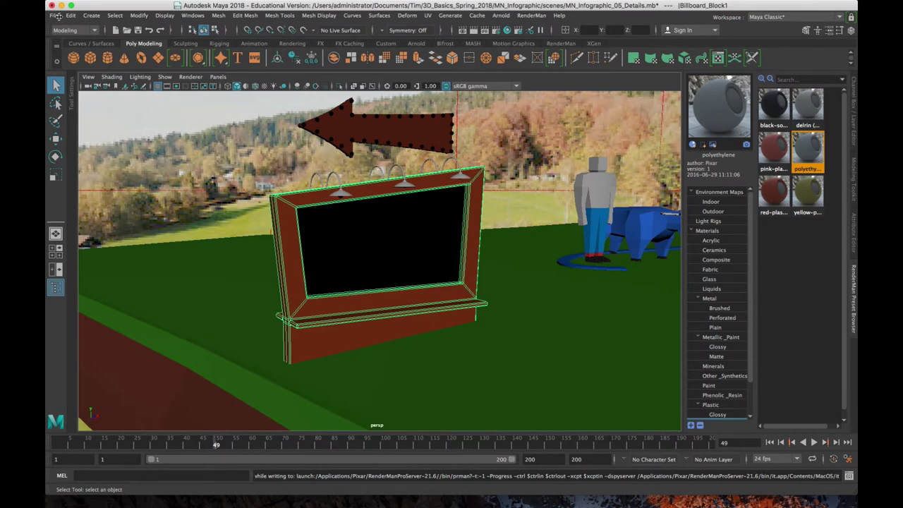
Step: Start a new empty scene without saving changes to the infographic scene
click(54, 15)
click(71, 33)
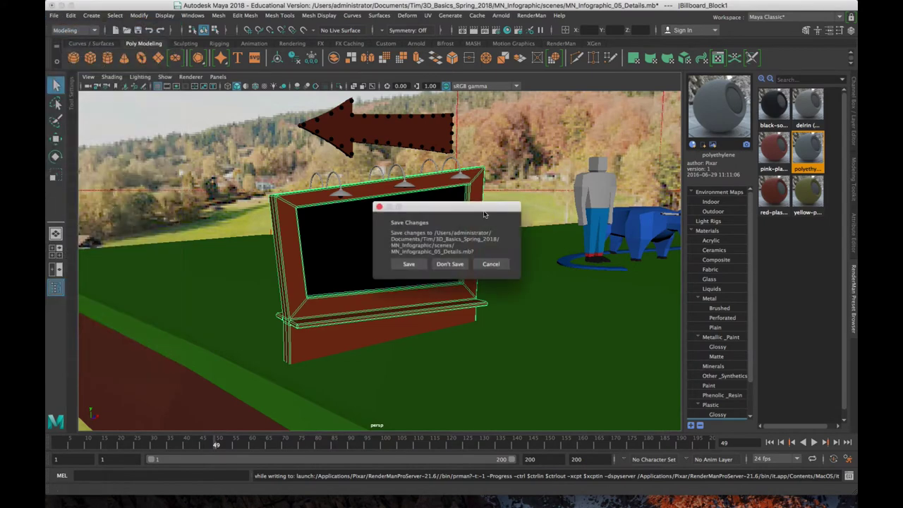
click(450, 264)
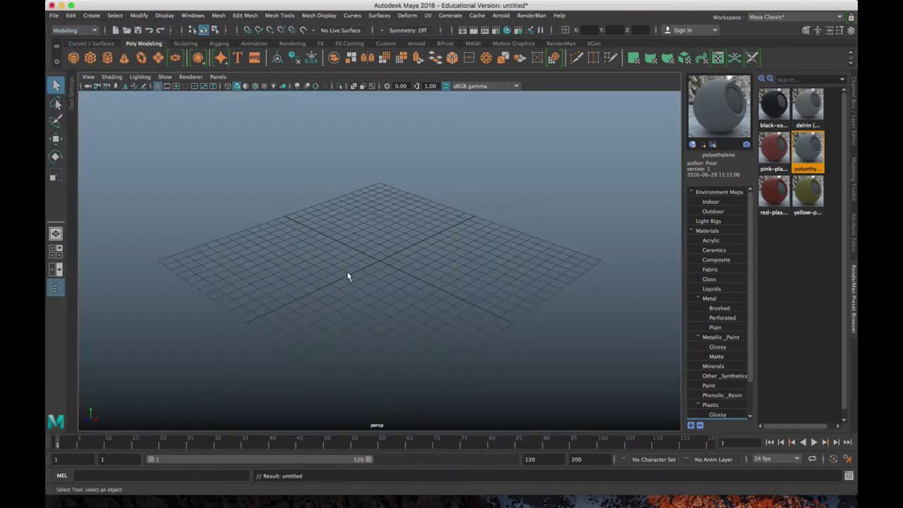
Step: Create a polygon plane at the origin of the grid
click(167, 60)
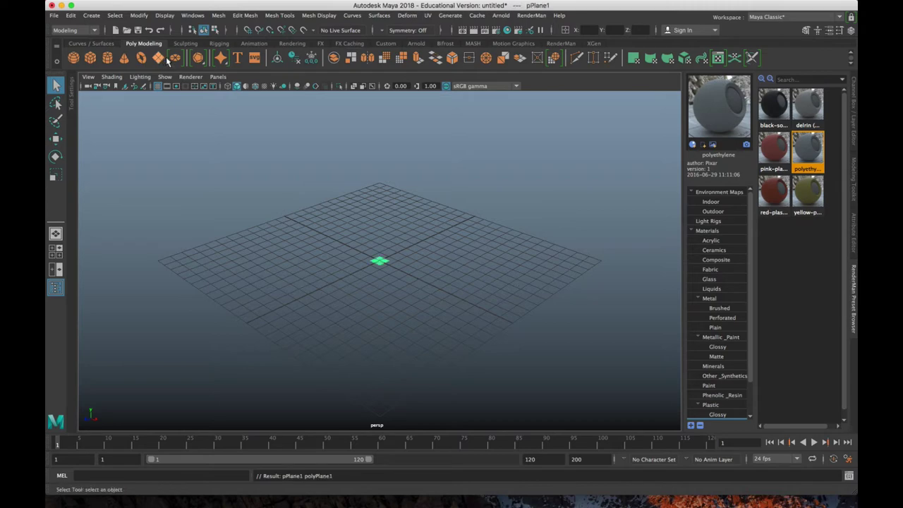
scroll(400, 353, up, 12)
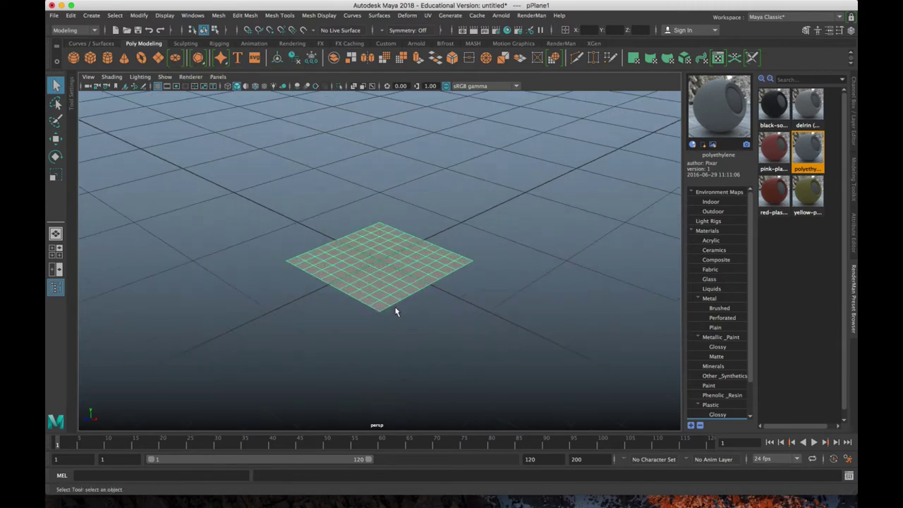
alt+drag(395, 310, 354, 290)
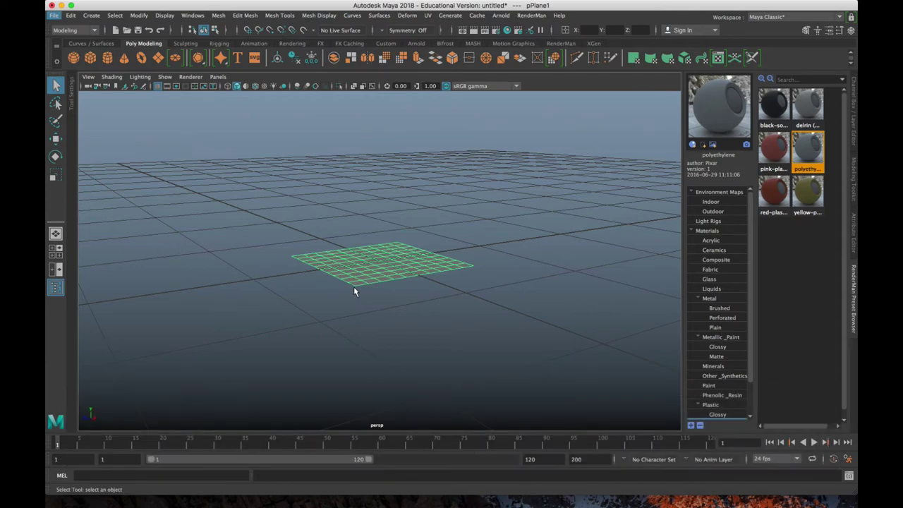
scroll(375, 304, up, 5)
alt+drag(365, 249, 376, 276)
key(alt)
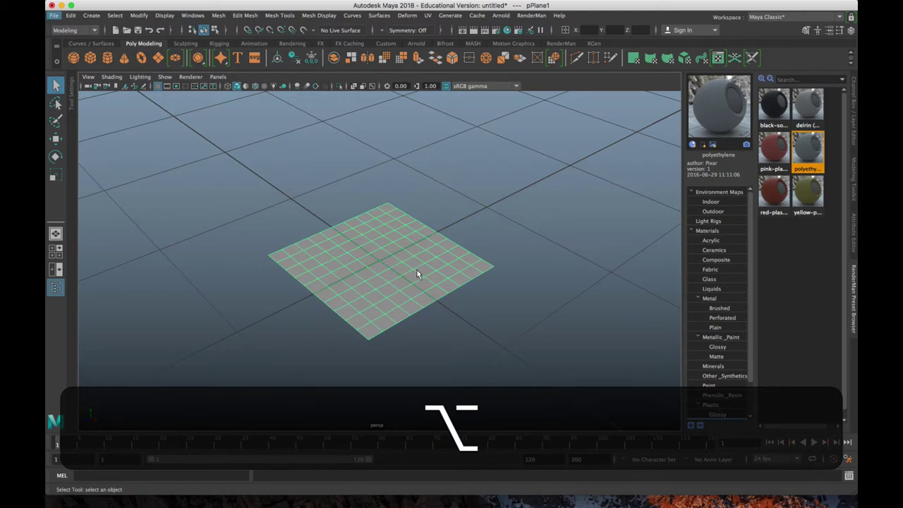
Step: Switch from the perspective view to a maximized top view of the polygon plane
key(space)
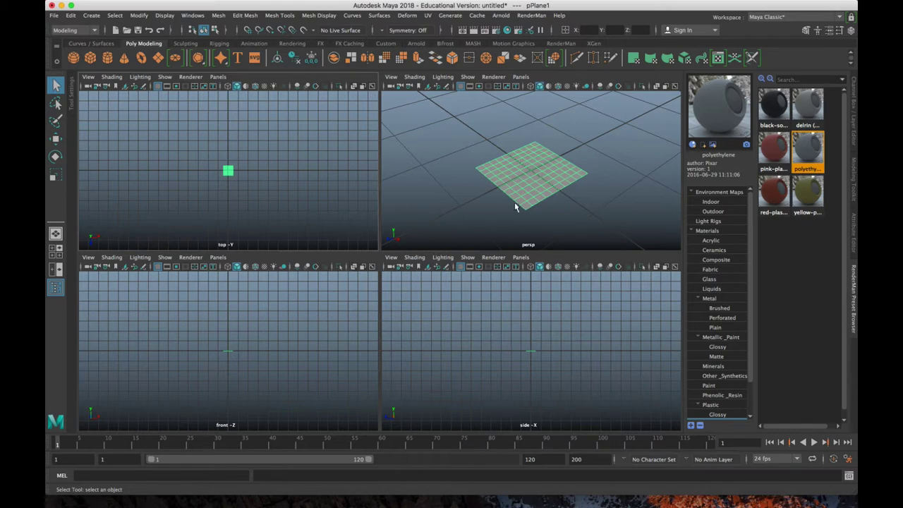
key(space)
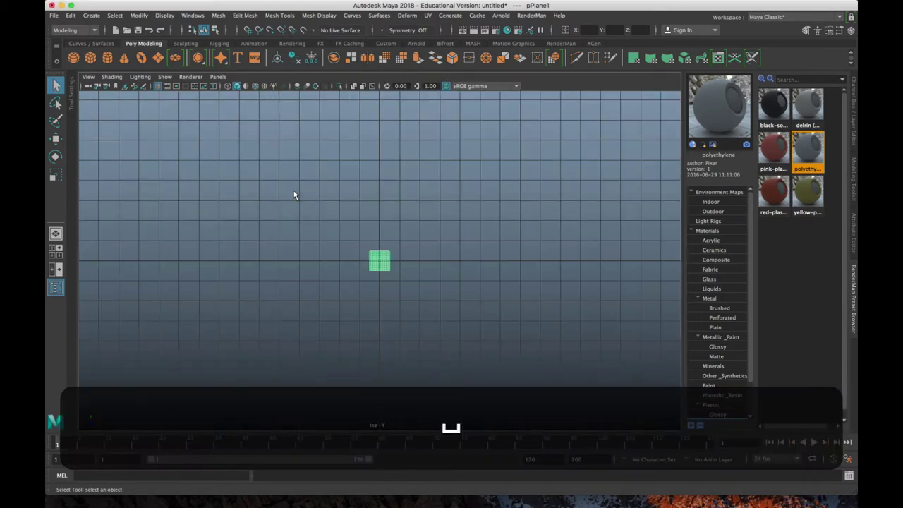
scroll(435, 302, up, 10)
scroll(435, 302, down, 10)
scroll(435, 302, up, 10)
scroll(435, 302, down, 10)
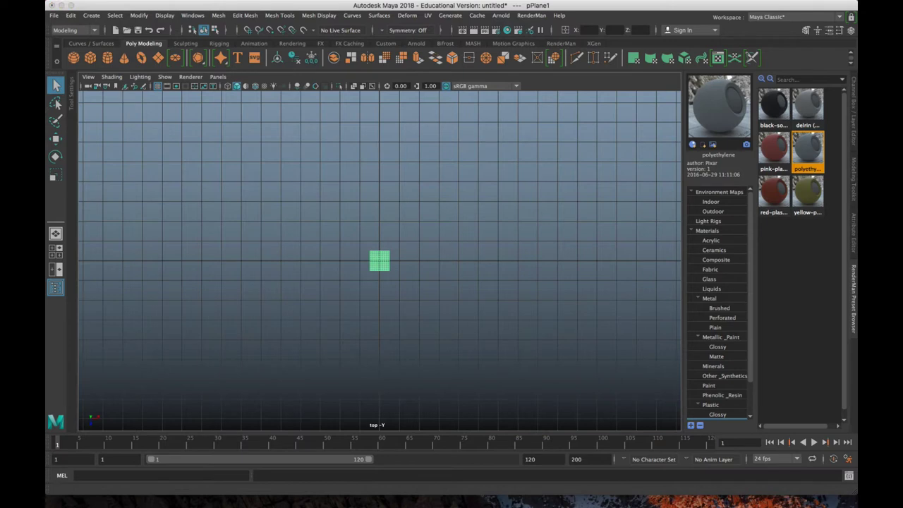
Step: Import greetings-fargo.jpg from the project's sourceimages folder as an image plane in the top view
click(126, 86)
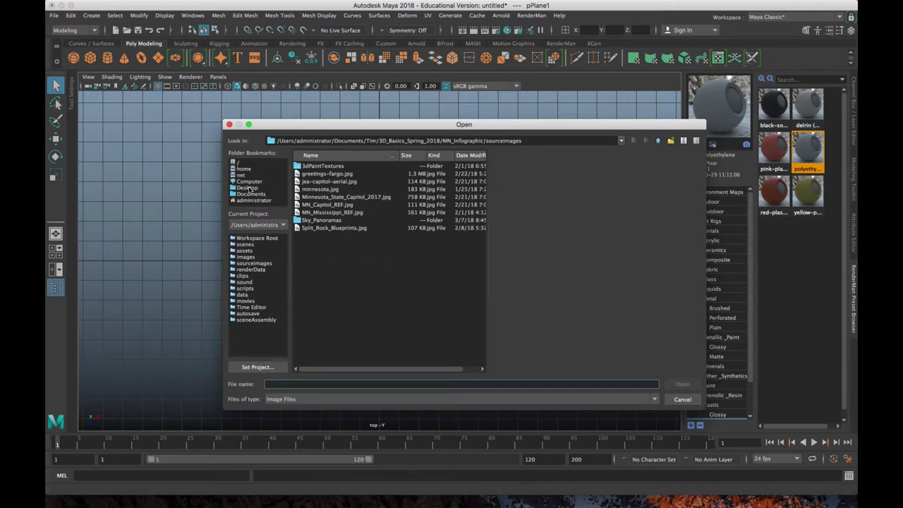
click(327, 175)
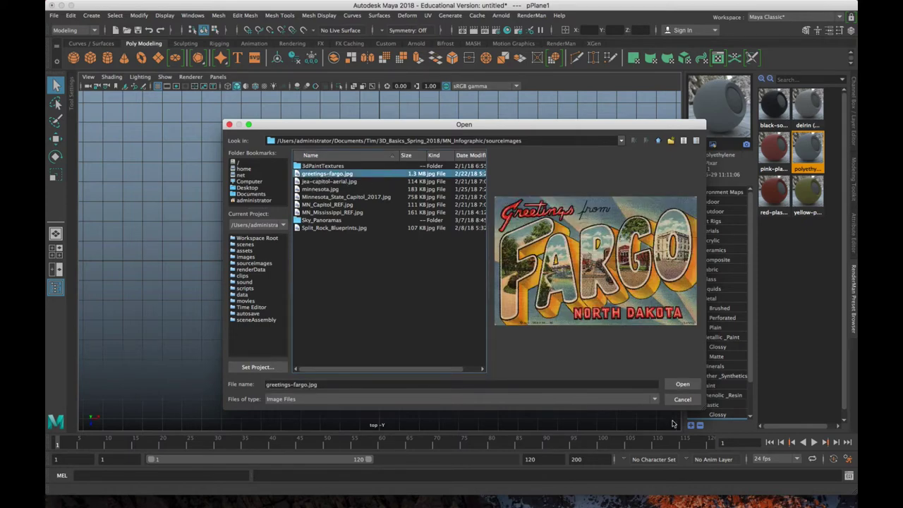
click(682, 384)
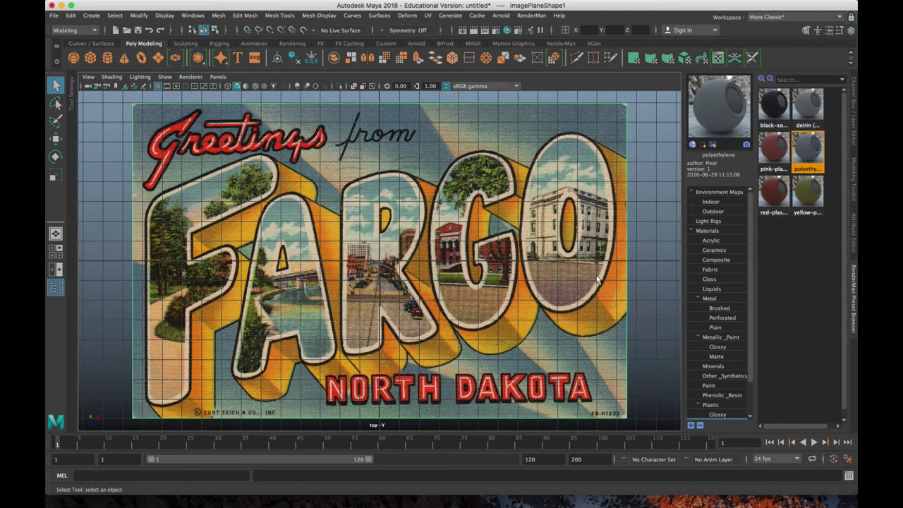
Step: Compare the polygon plane with the postcard image, and show the image plane's transform attributes in the Channel Box
key(super+Tab)
click(158, 57)
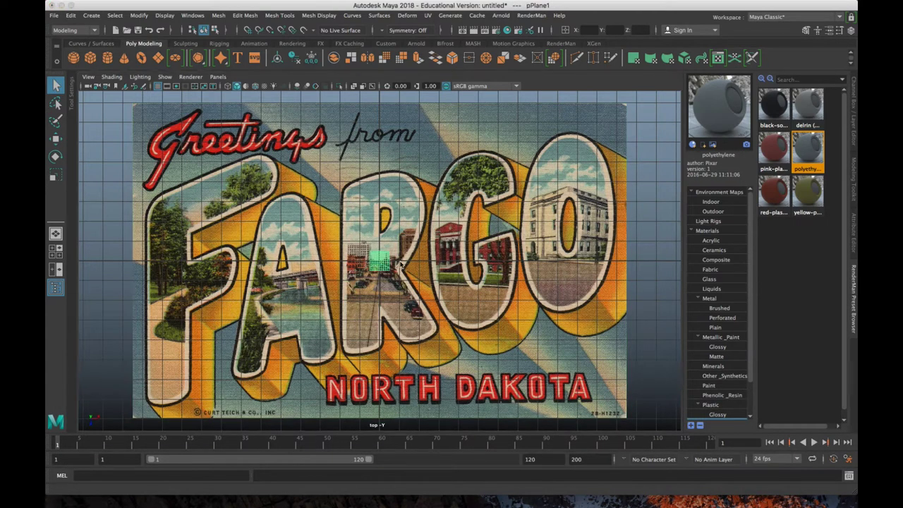
scroll(448, 278, down, 5)
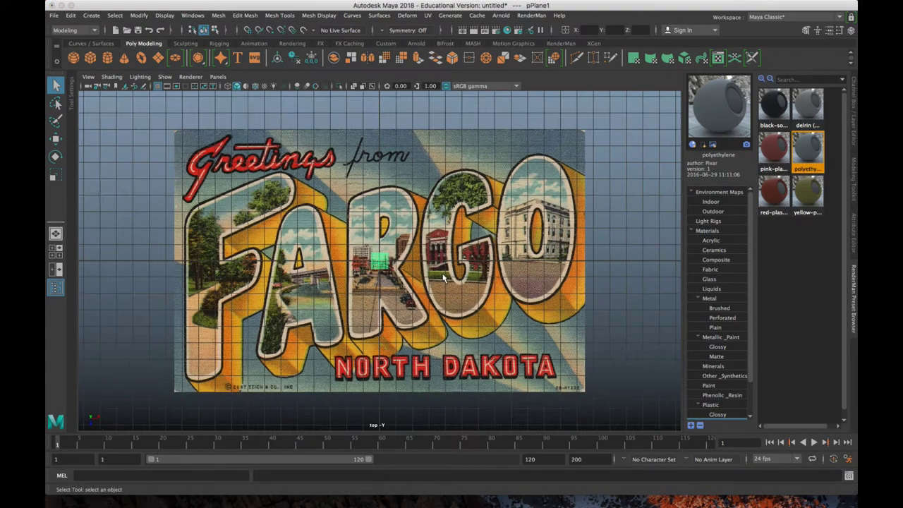
scroll(445, 278, up, 7)
scroll(387, 272, up, 3)
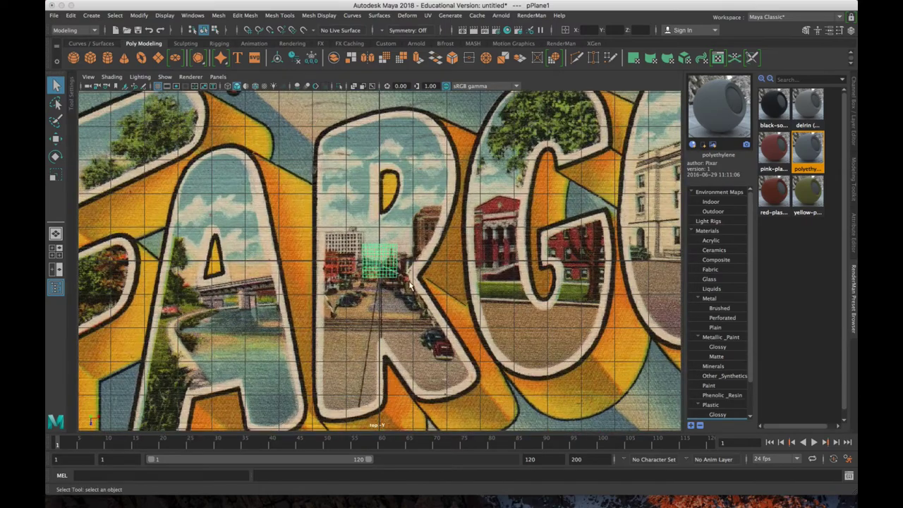
scroll(473, 279, down, 4)
click(585, 242)
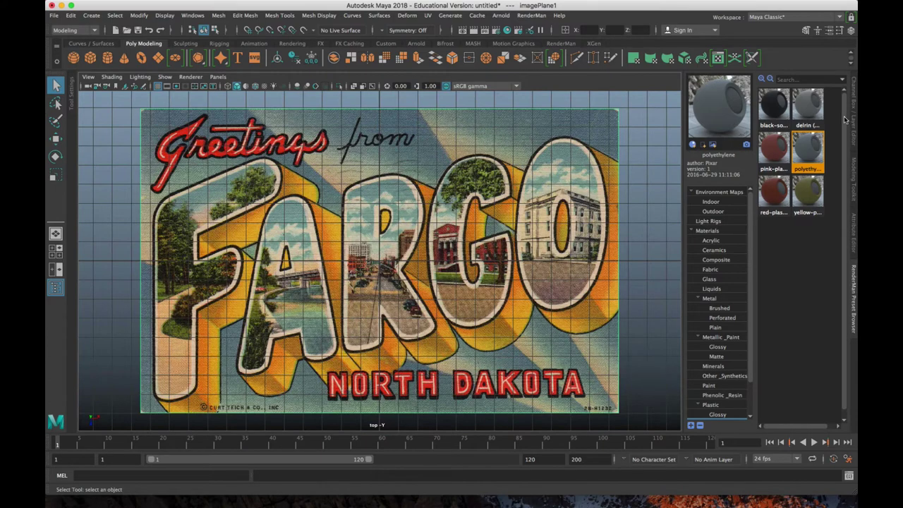
key(ctrl+a)
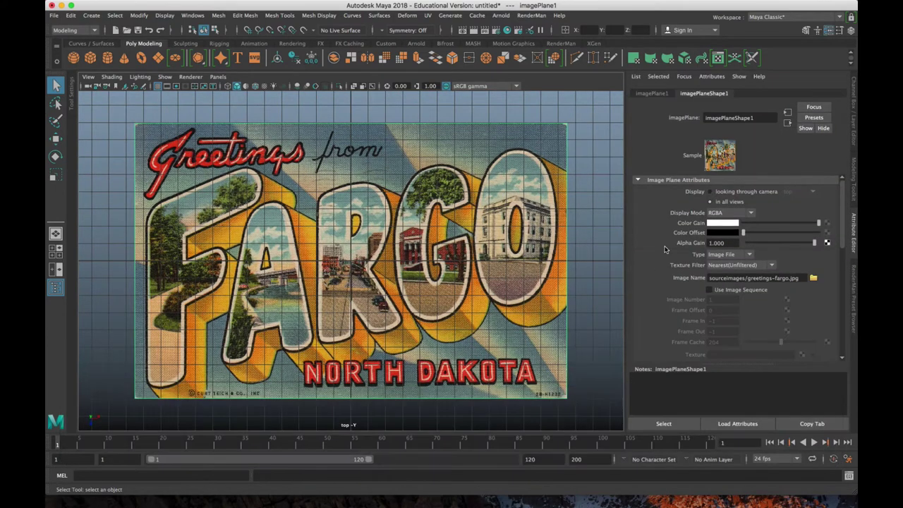
key(ctrl+a)
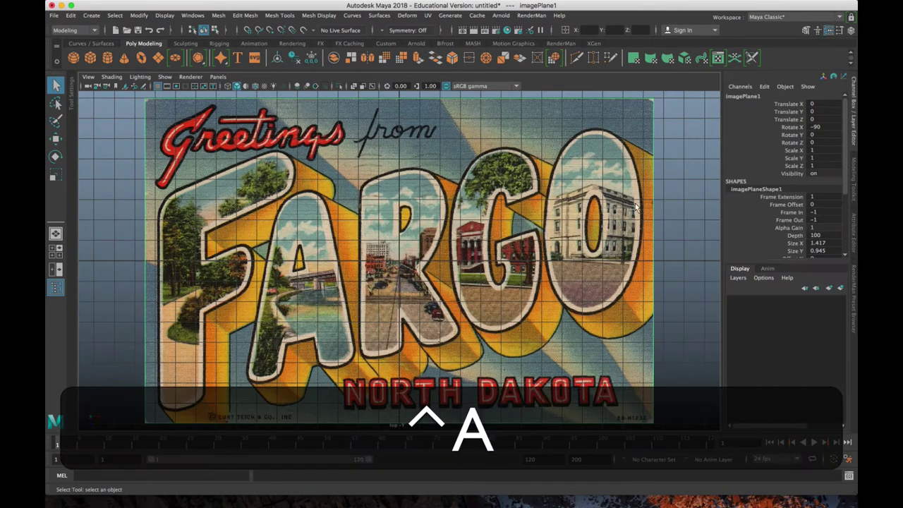
Step: Set the image plane's Scale X, Scale Y and Scale Z to 0.2
click(793, 151)
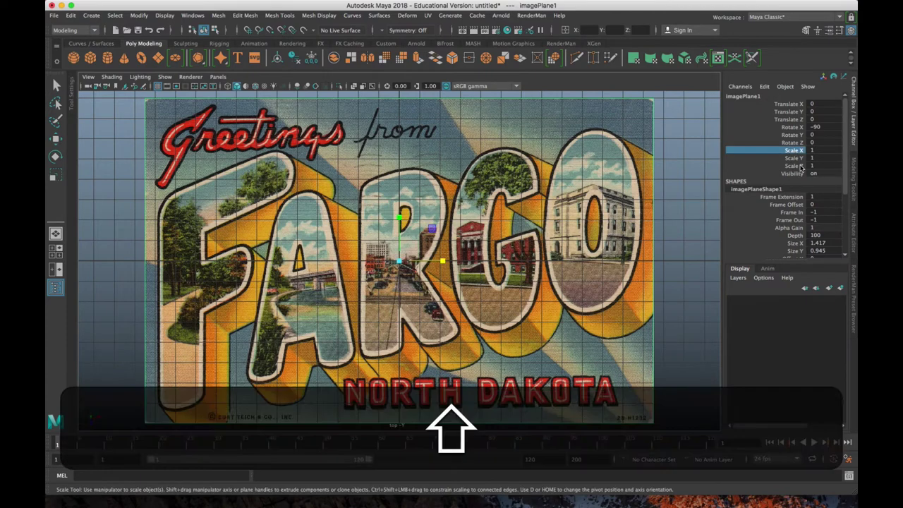
shift+click(817, 166)
click(819, 167)
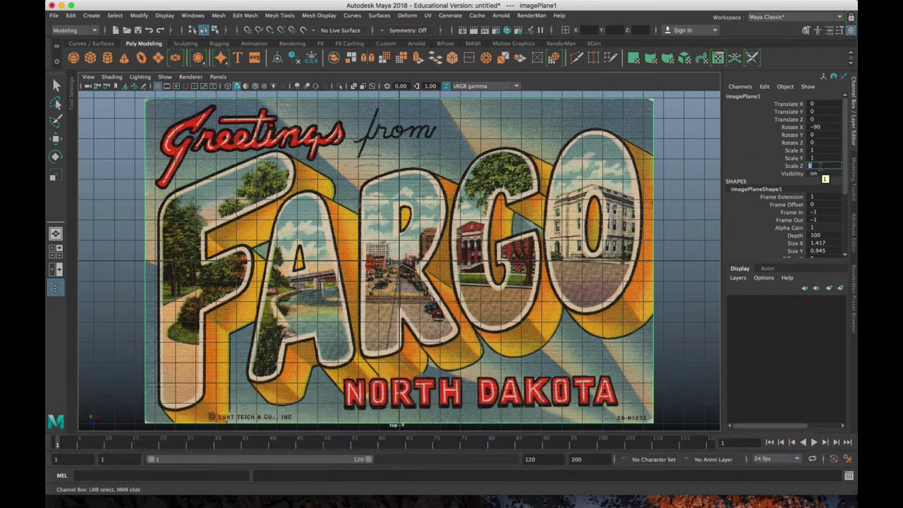
text(0.2)
key(shift+Tab)
text(.2)
key(shift+Tab)
text(.2)
key(Return)
scroll(607, 270, up, 10)
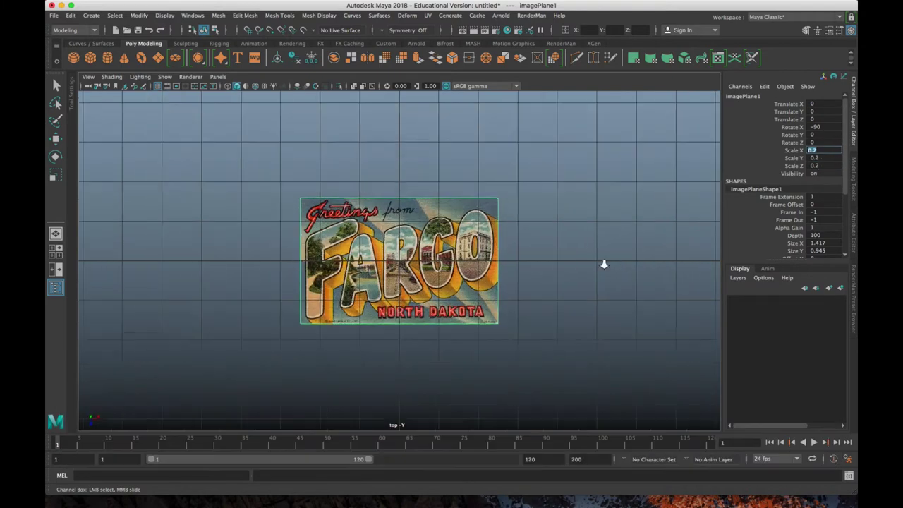
Step: Make the image plane semi-transparent by setting its Alpha Gain to 0.5
click(779, 228)
mouse_move(634, 203)
middle_down()
mouse_move(624, 203)
mouse_move(635, 202)
middle_up()
click(821, 227)
text(0)
key(Return)
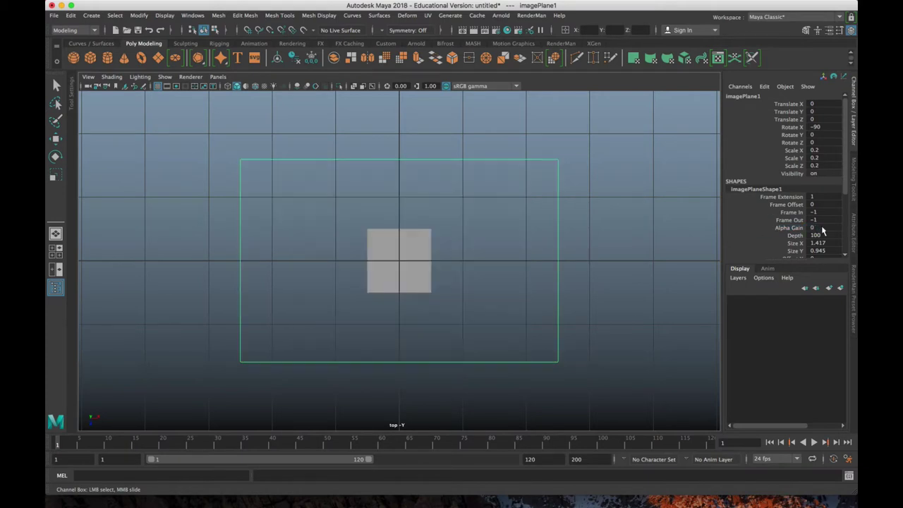
click(812, 228)
text(.5)
key(Return)
Step: Scale the polygon plane to match the postcard's edges, about 5.008 in X and 3.174 in Y and Z
click(416, 276)
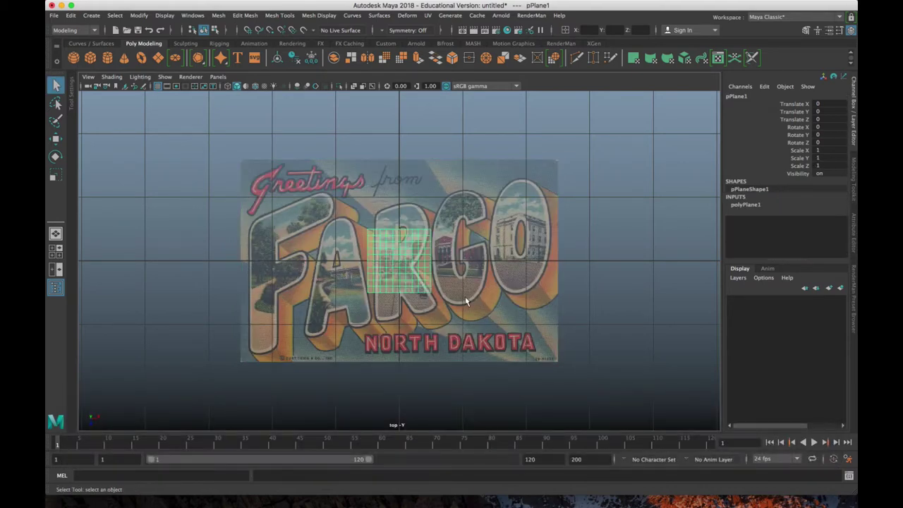
scroll(616, 277, up, 3)
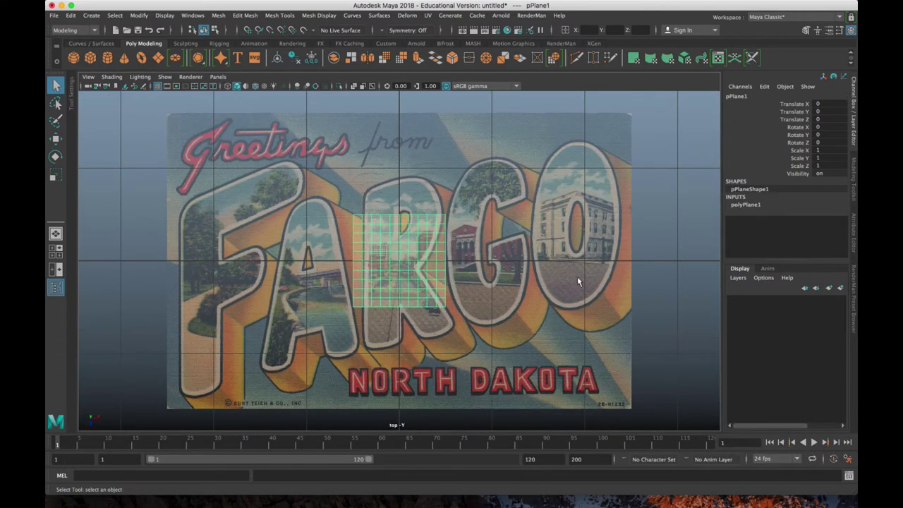
key(r)
middle_drag(520, 290, 665, 318)
drag(443, 262, 468, 264)
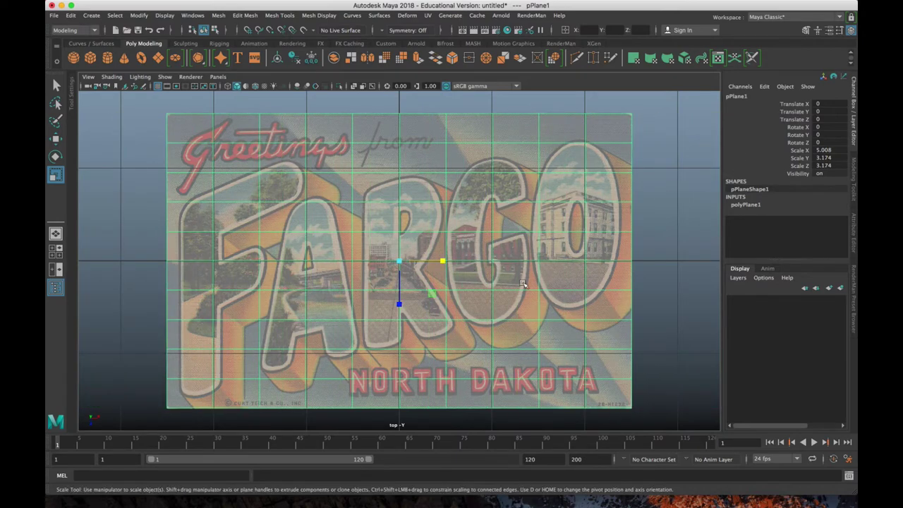
Step: Open the Outliner and delete the postcard image plane from the scene
scroll(646, 232, up, 1)
scroll(646, 231, down, 8)
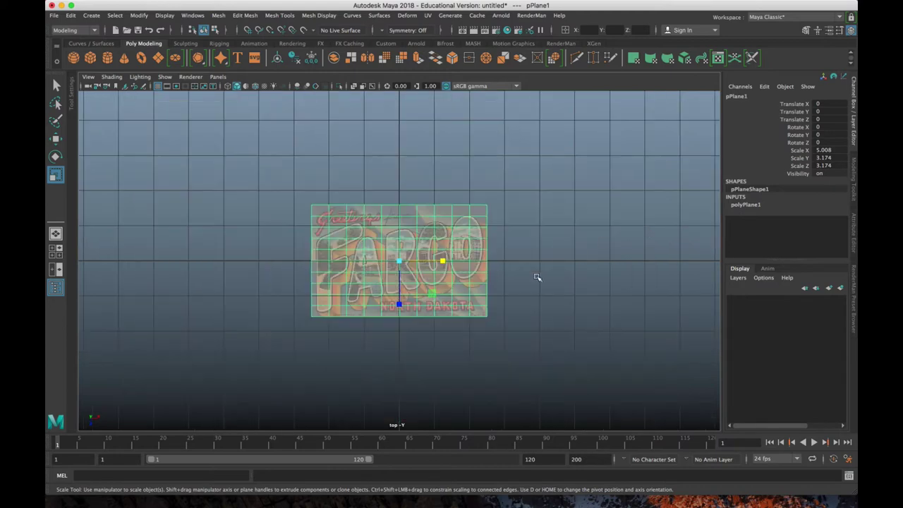
alt+drag(496, 288, 588, 251)
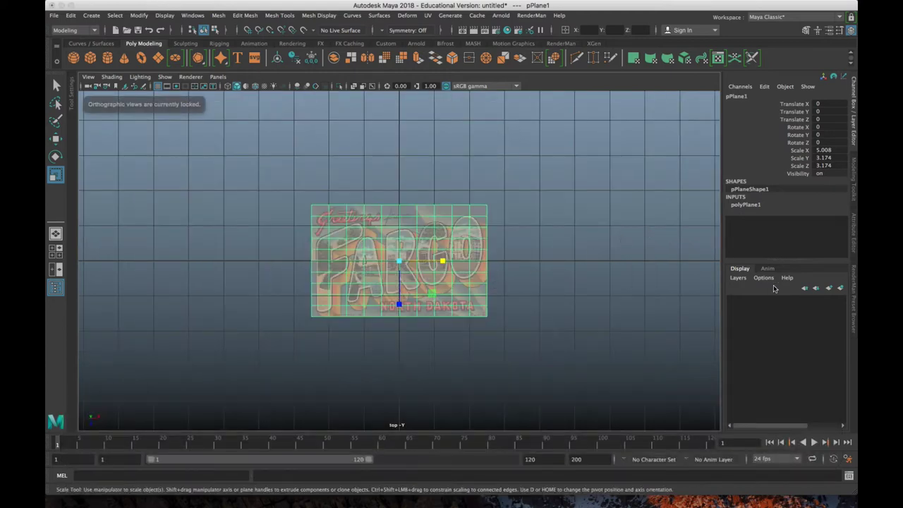
click(737, 277)
click(826, 271)
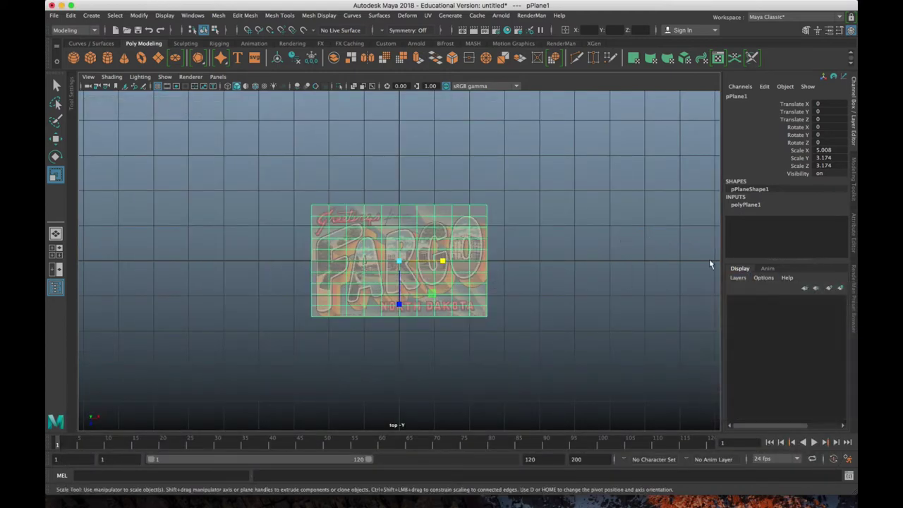
drag(45, 68, 195, 86)
click(155, 172)
key(BackSpace)
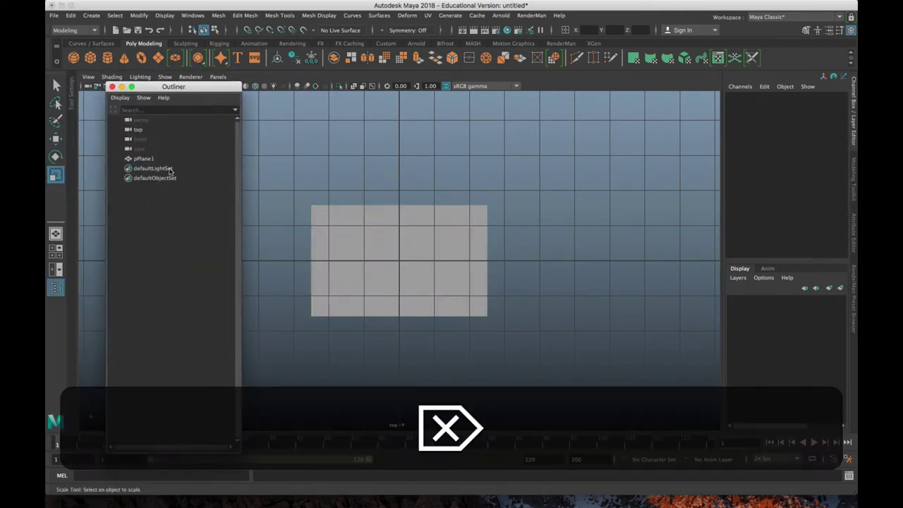
Step: Import RenderMan's delrin industrial plastic preset and assign it to the polygon plane
drag(159, 83, 46, 81)
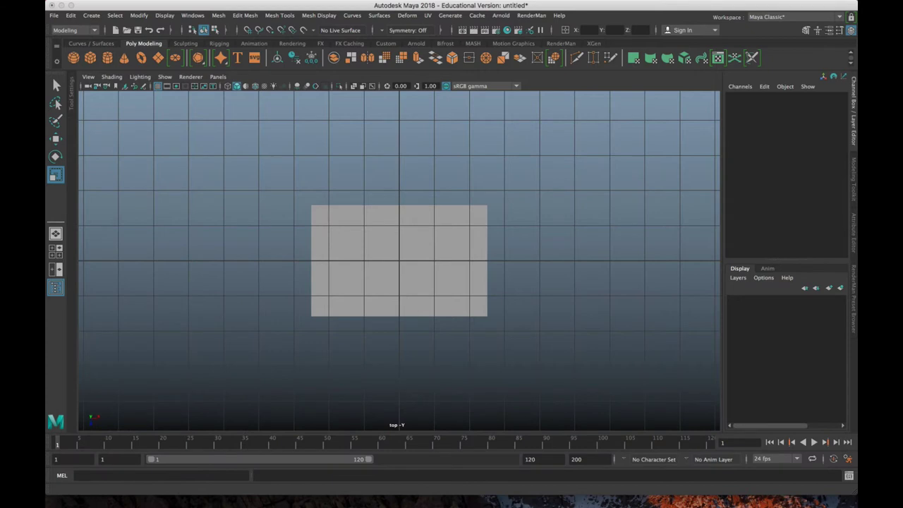
click(414, 273)
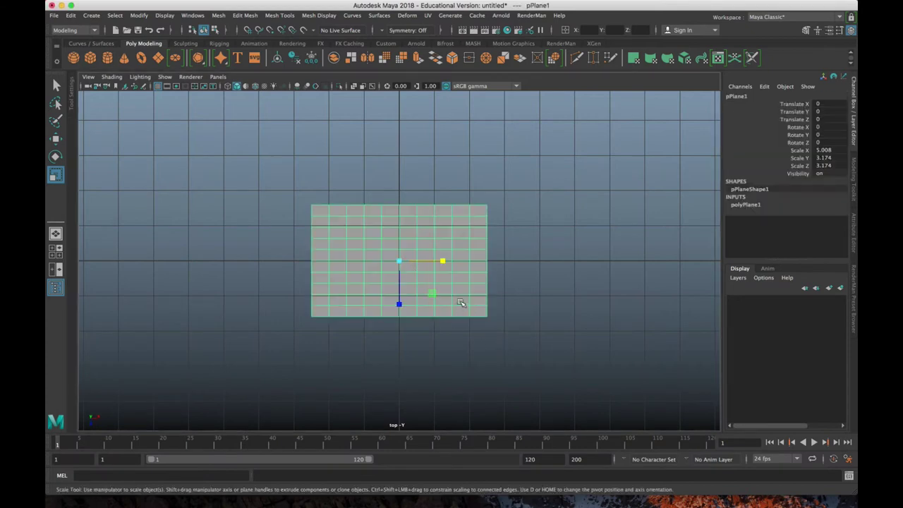
click(852, 290)
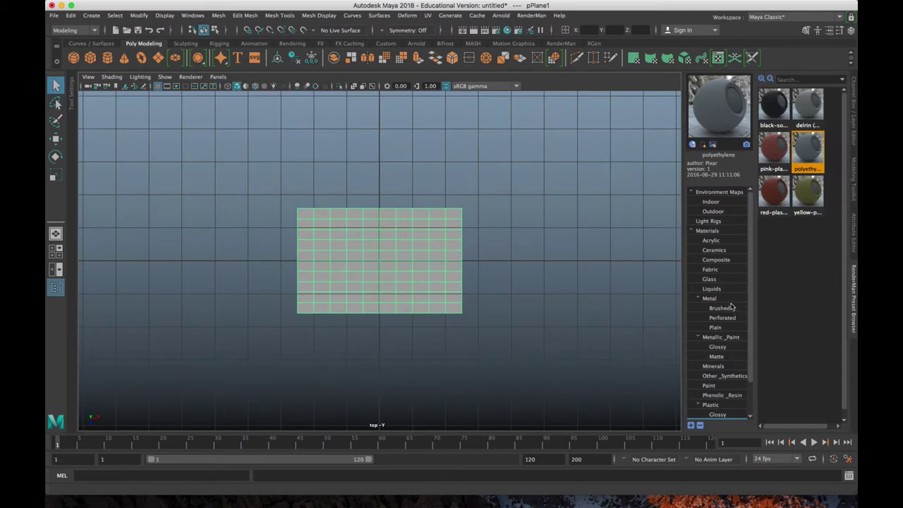
right_click(811, 112)
click(805, 118)
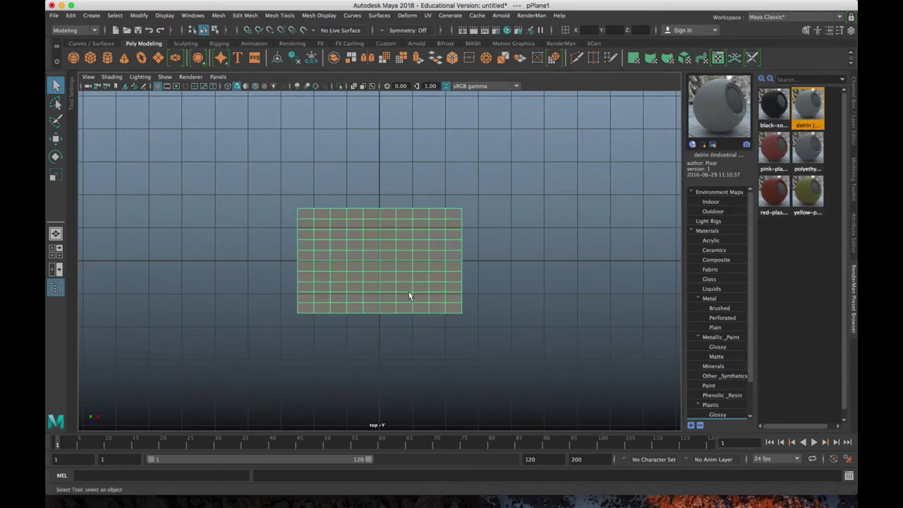
scroll(422, 298, up, 1)
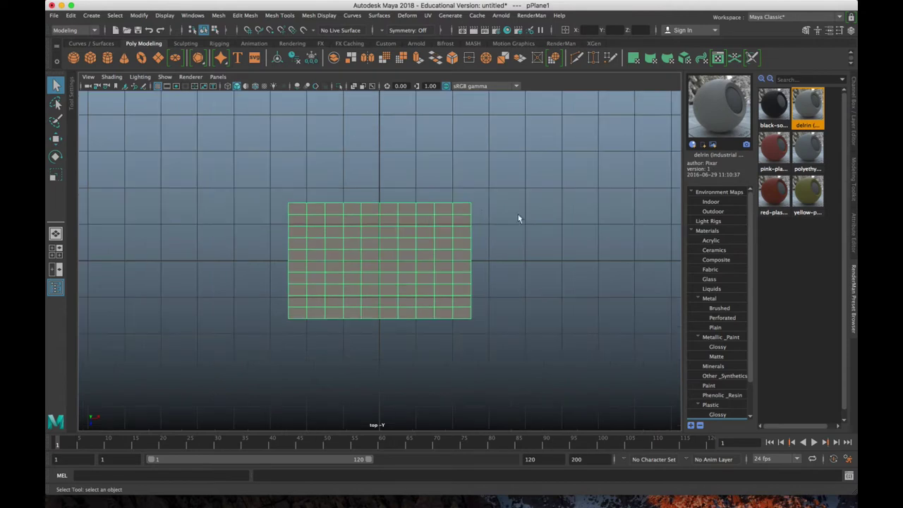
right_click(805, 105)
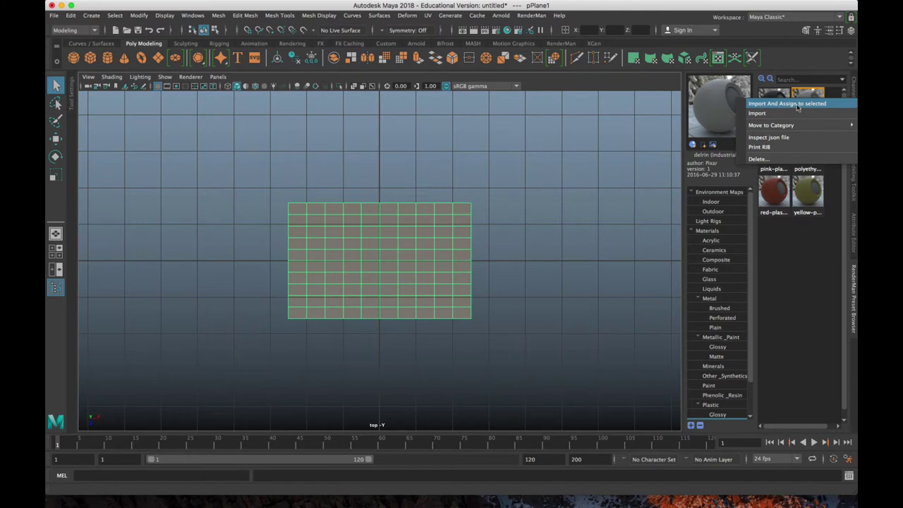
click(810, 93)
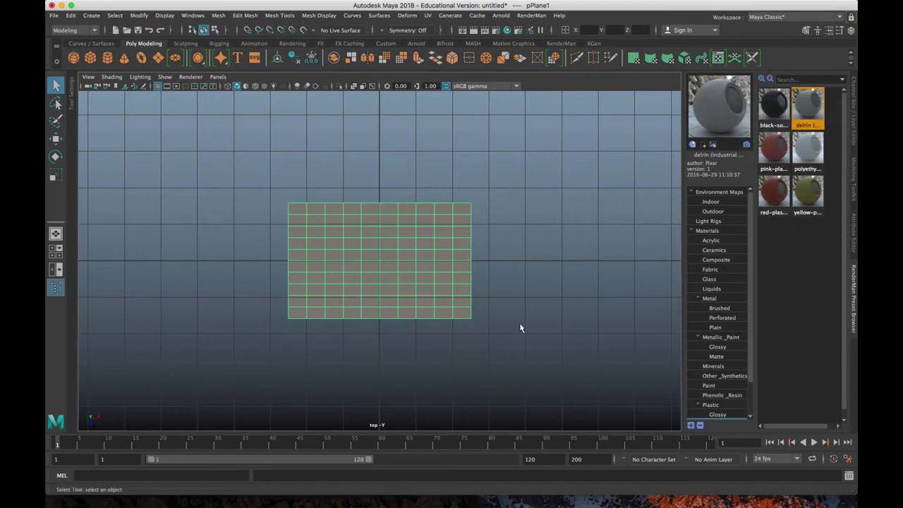
scroll(413, 298, up, 5)
alt+drag(318, 295, 719, 75)
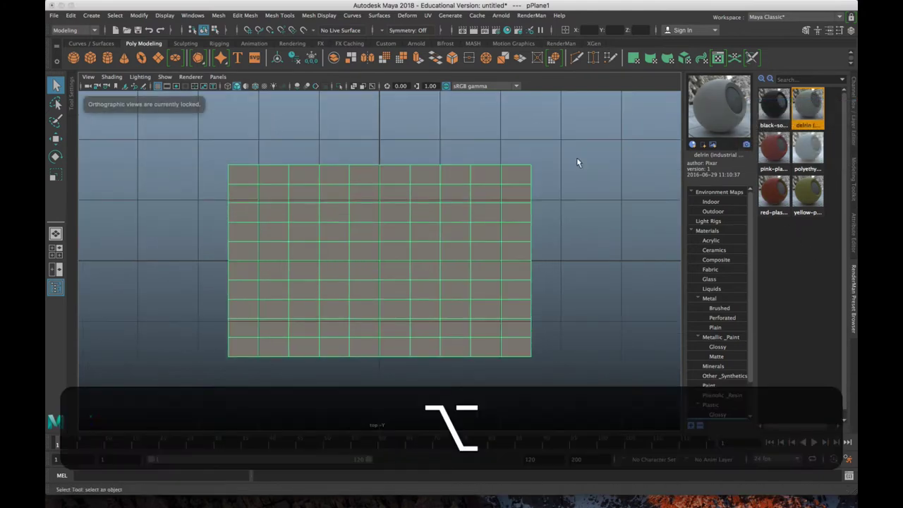
Step: Import the Luxo-Jr outdoor environment map from the RenderMan presets to light the scene
click(593, 161)
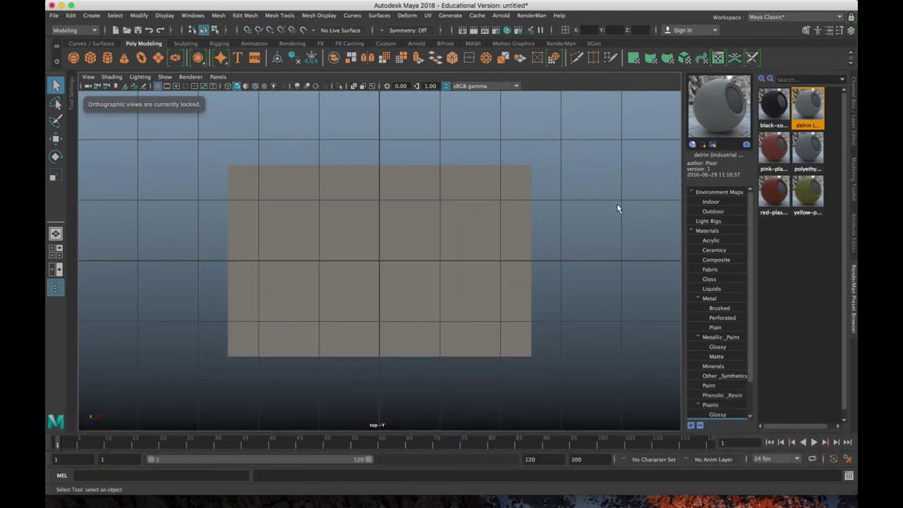
click(719, 213)
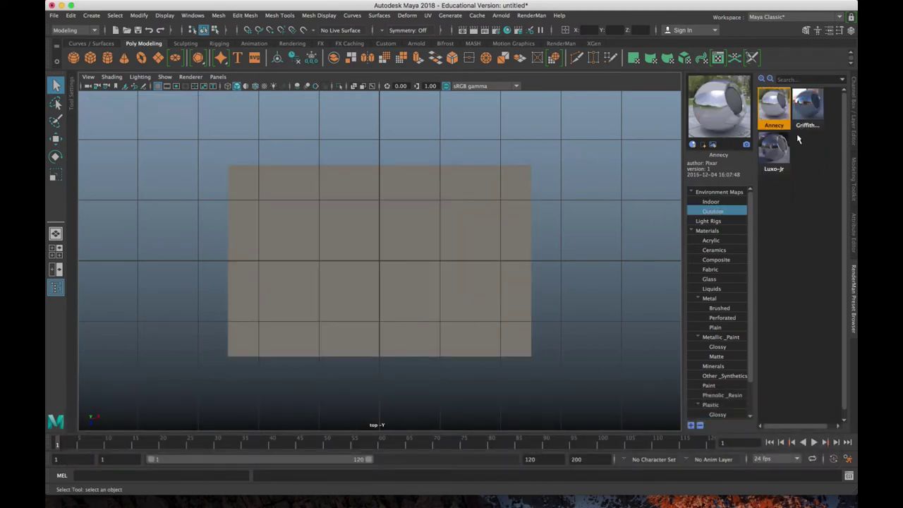
right_click(778, 147)
click(783, 154)
scroll(586, 276, down, 6)
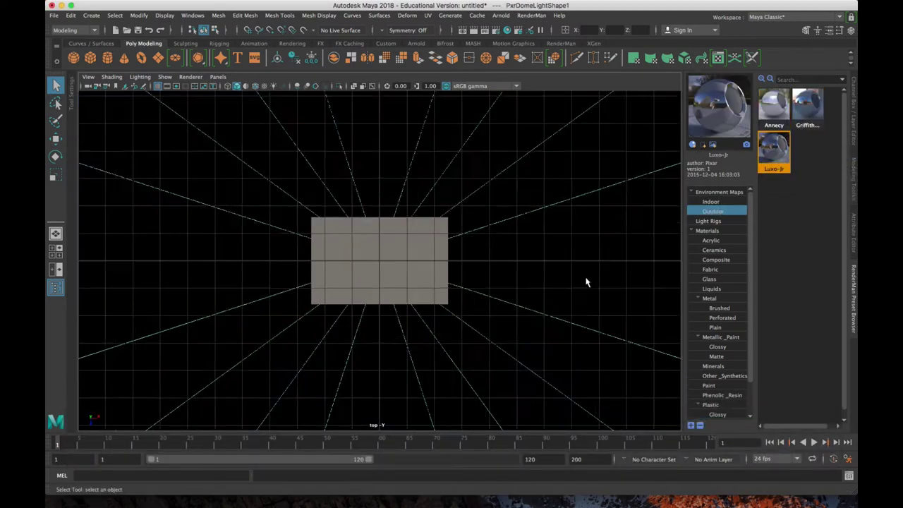
scroll(587, 276, up, 5)
key(alt)
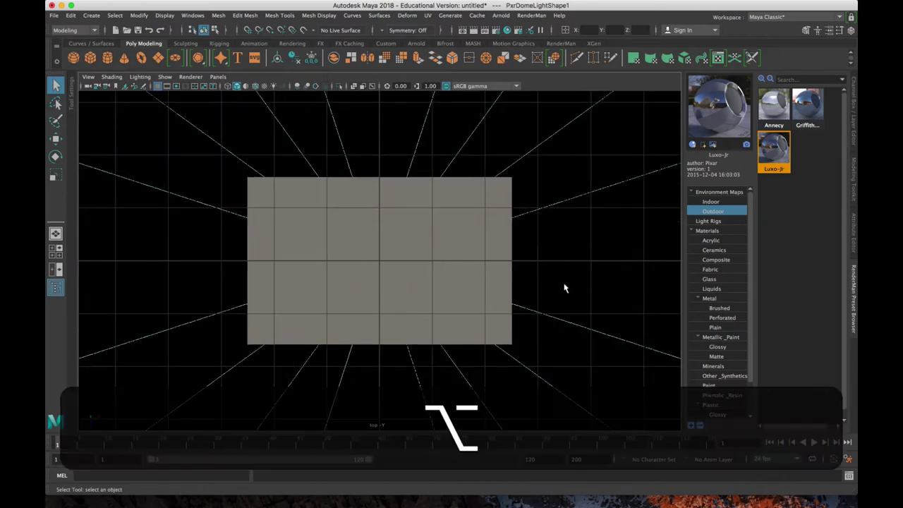
Step: In the perspective view, put the dome light on a new display layer and hide that layer
click(405, 238)
key(space)
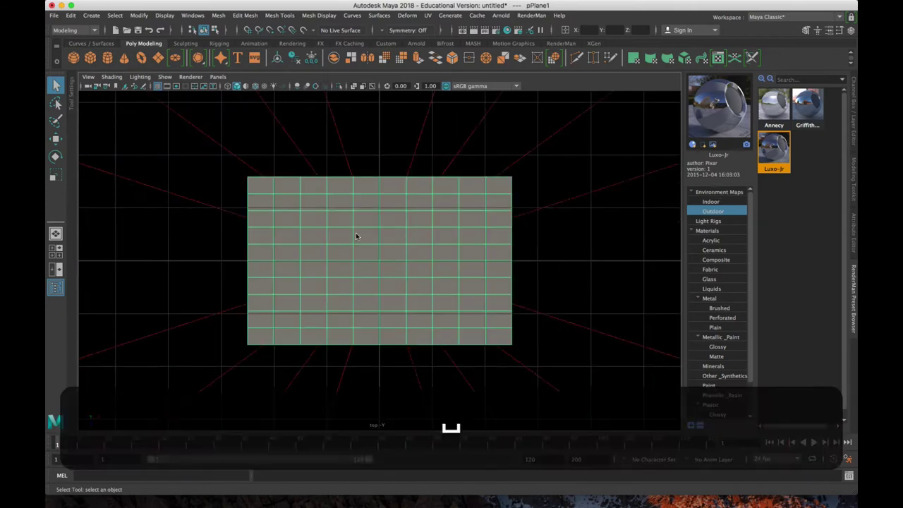
key(space)
scroll(537, 156, down, 10)
scroll(537, 157, up, 5)
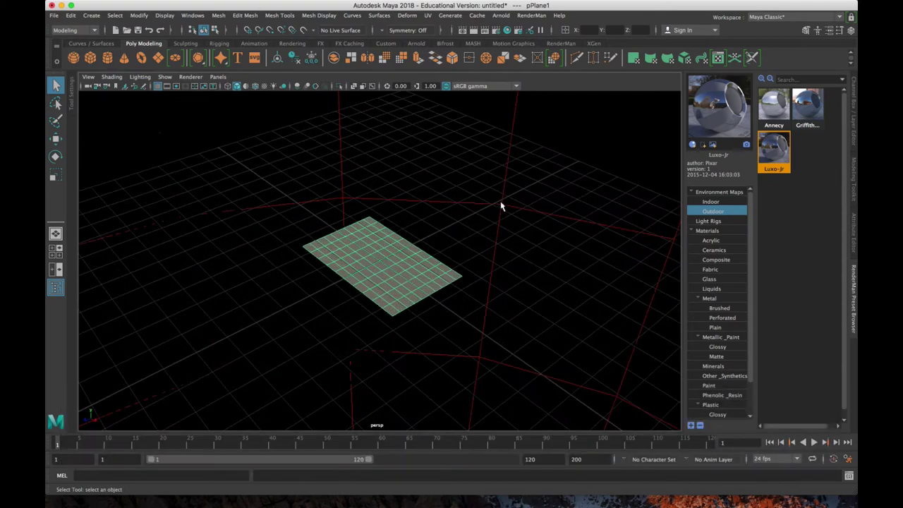
click(502, 194)
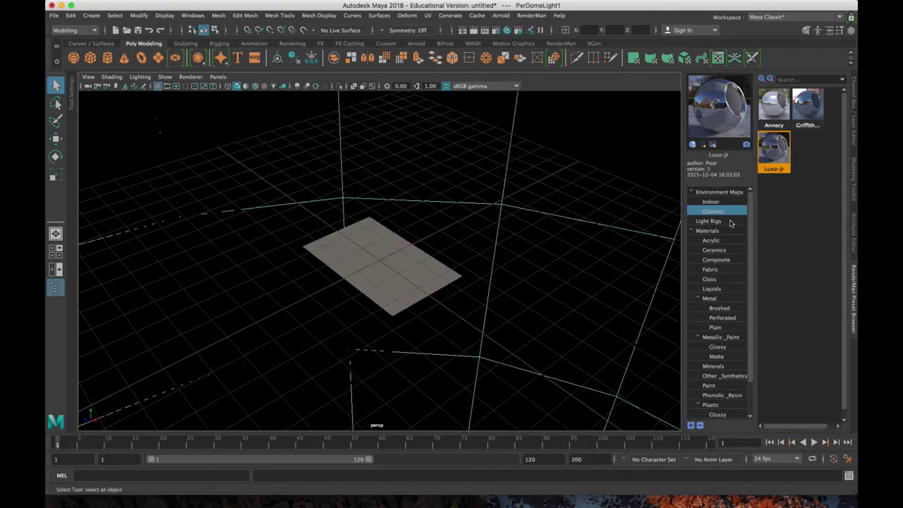
click(853, 137)
click(840, 288)
click(734, 301)
Step: Open the Hypershade and rename the delrin industrial plastic material as Fargo_Sign
click(432, 289)
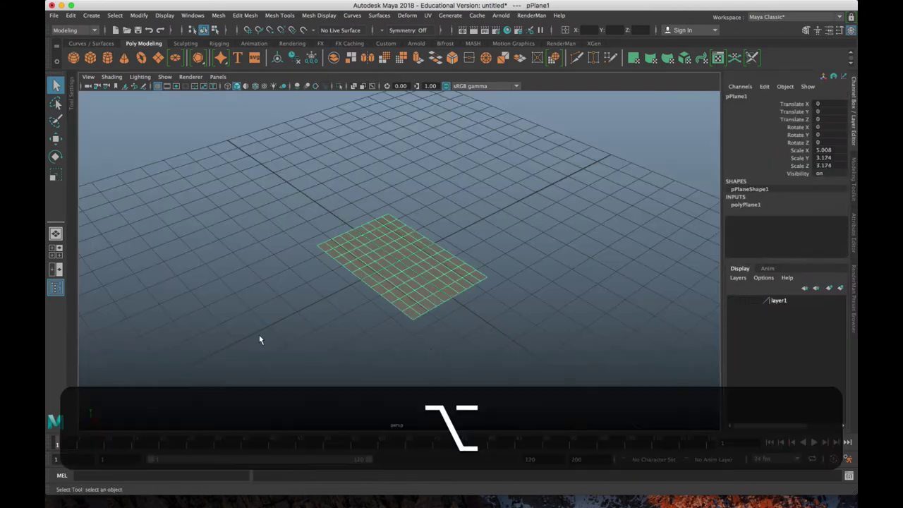
alt+drag(260, 334, 286, 333)
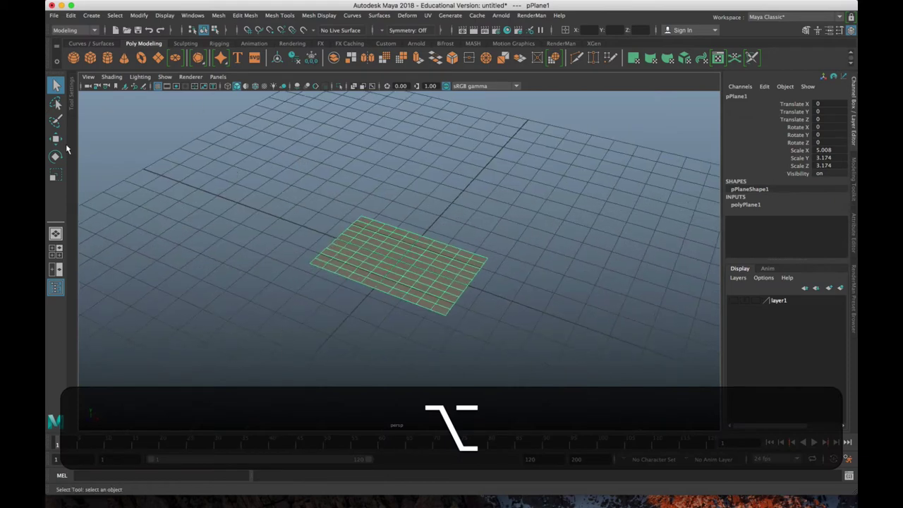
click(508, 31)
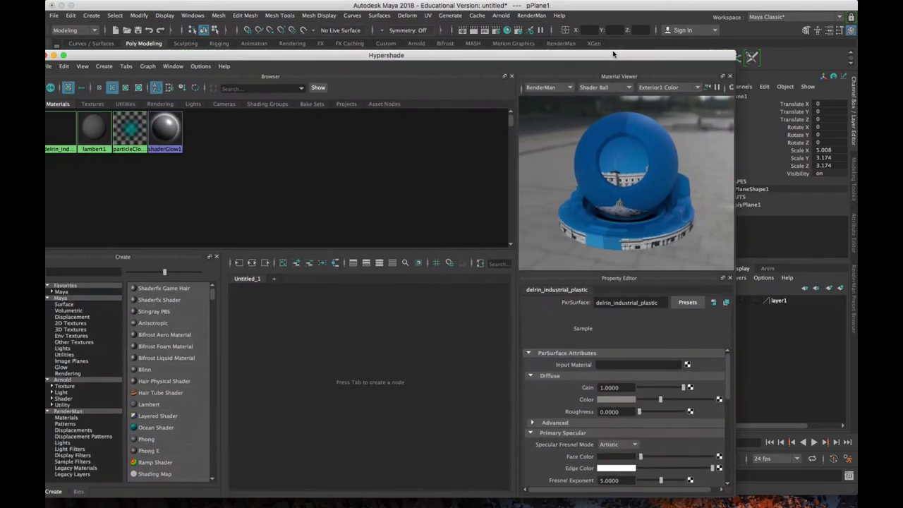
drag(613, 54, 674, 27)
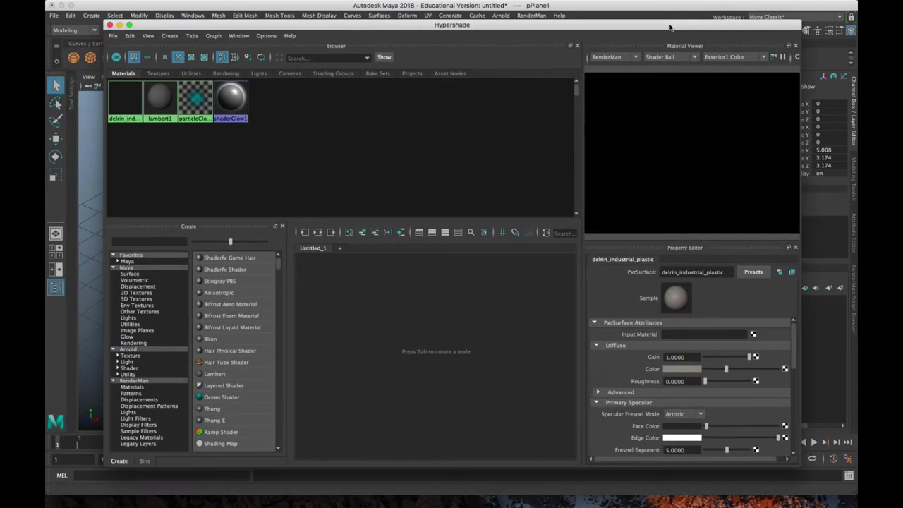
click(134, 112)
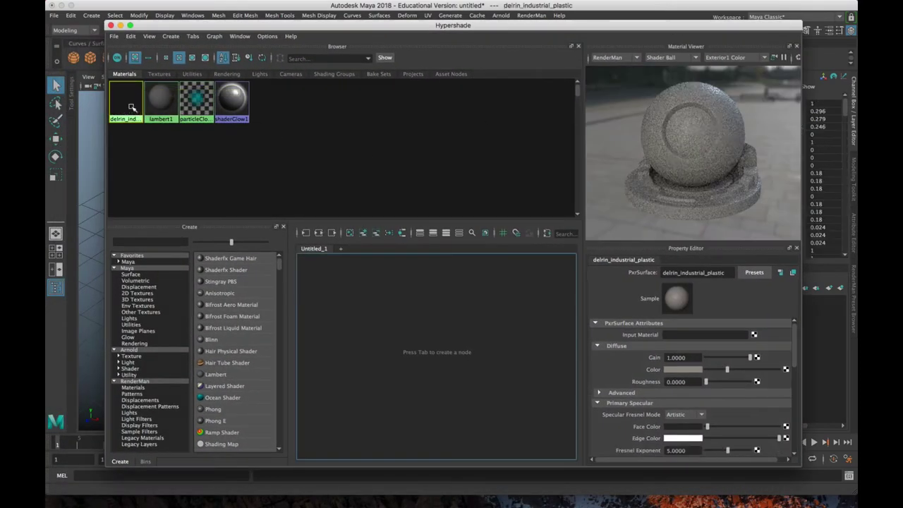
double_click(687, 273)
text(Farg)
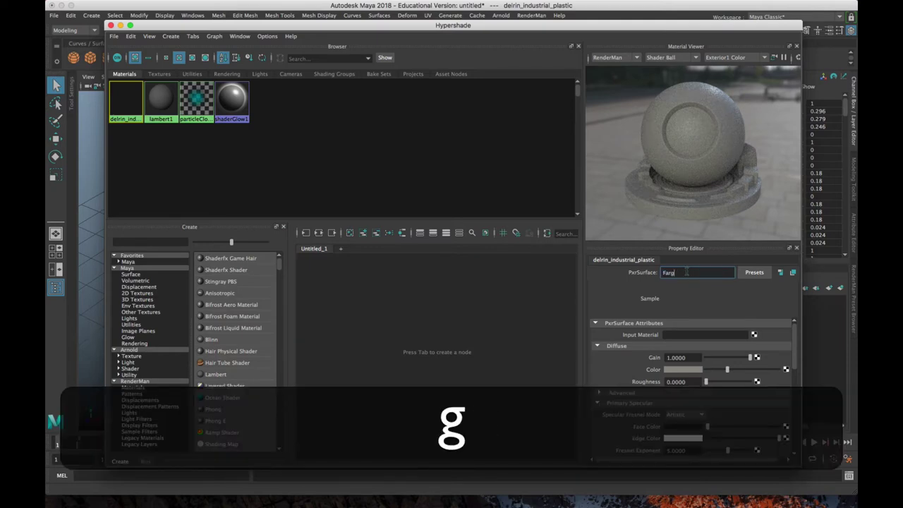
text(o_Sign)
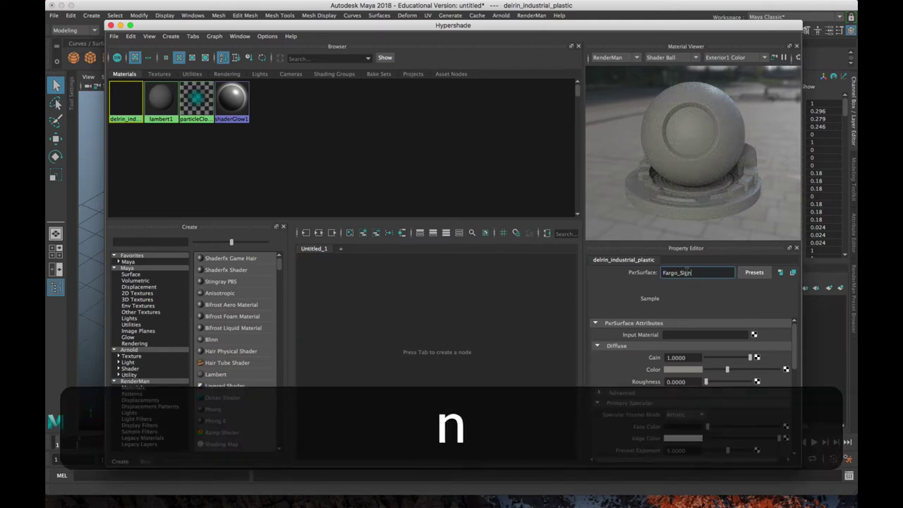
key(Return)
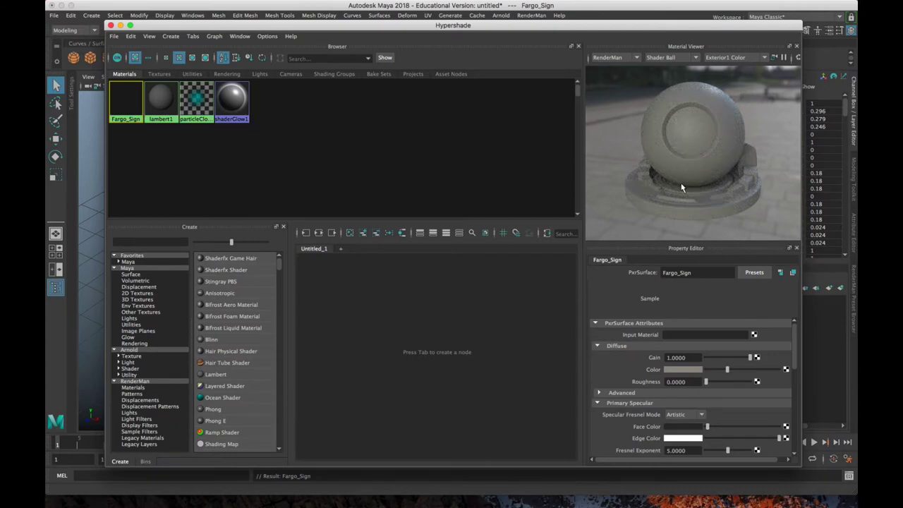
Step: Connect a 2D File texture node to the Fargo_Sign material's diffuse color
scroll(646, 354, down, 3)
scroll(645, 353, up, 3)
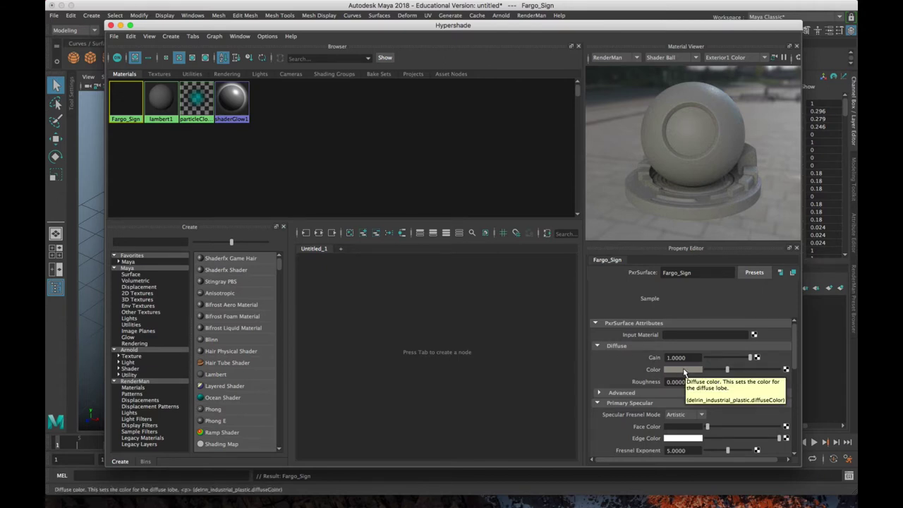
click(674, 370)
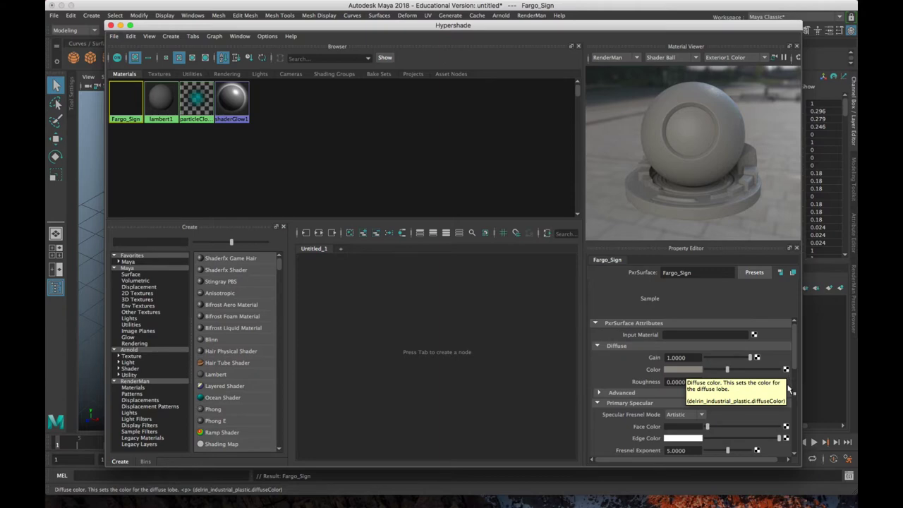
scroll(702, 379, down, 2)
scroll(703, 379, down, 4)
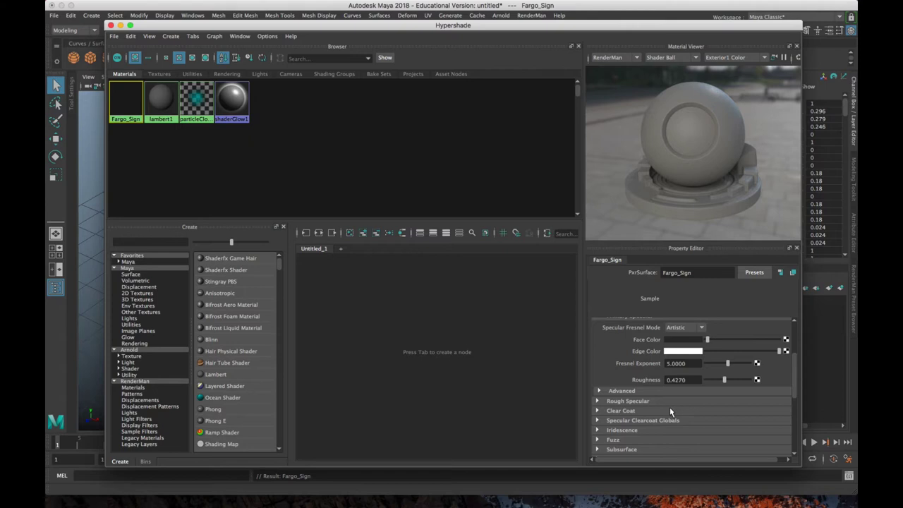
scroll(621, 369, up, 5)
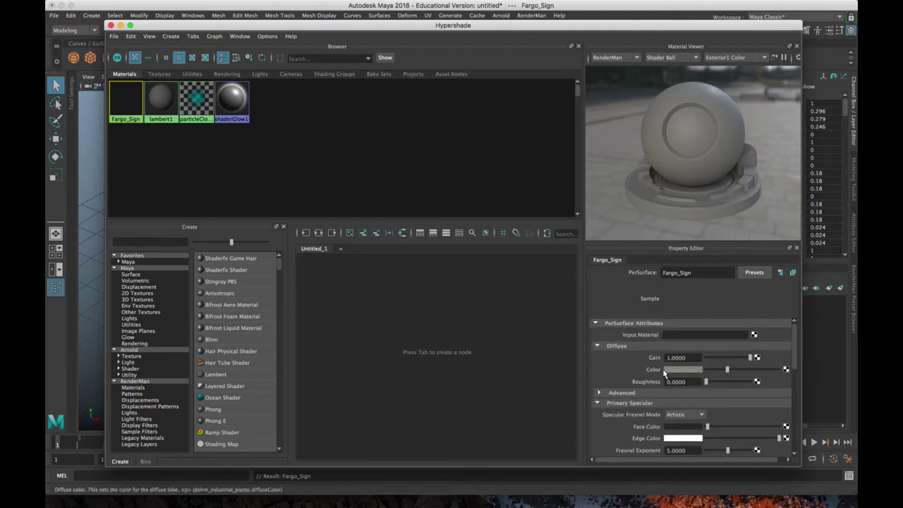
click(787, 370)
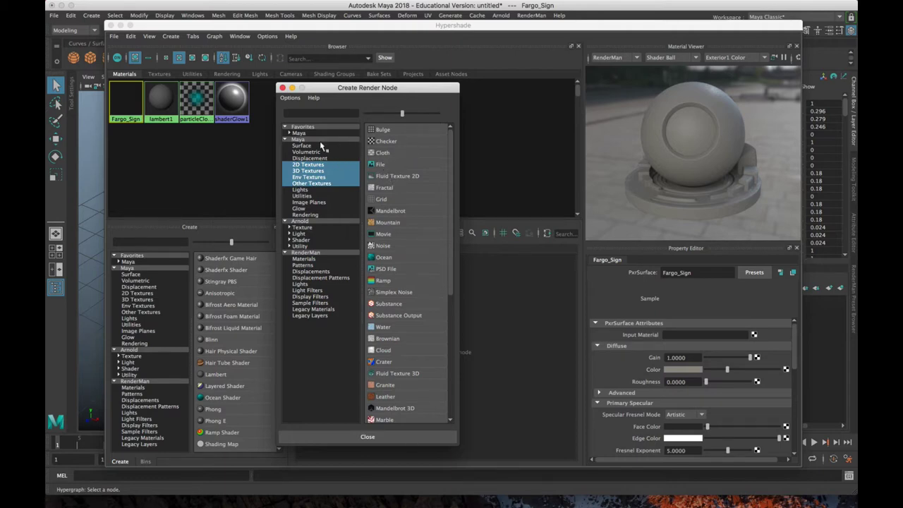
click(319, 164)
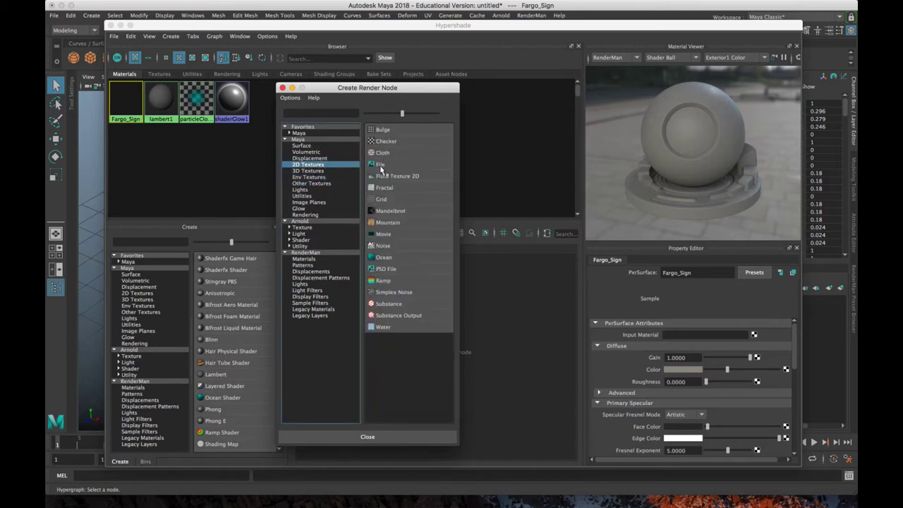
click(384, 169)
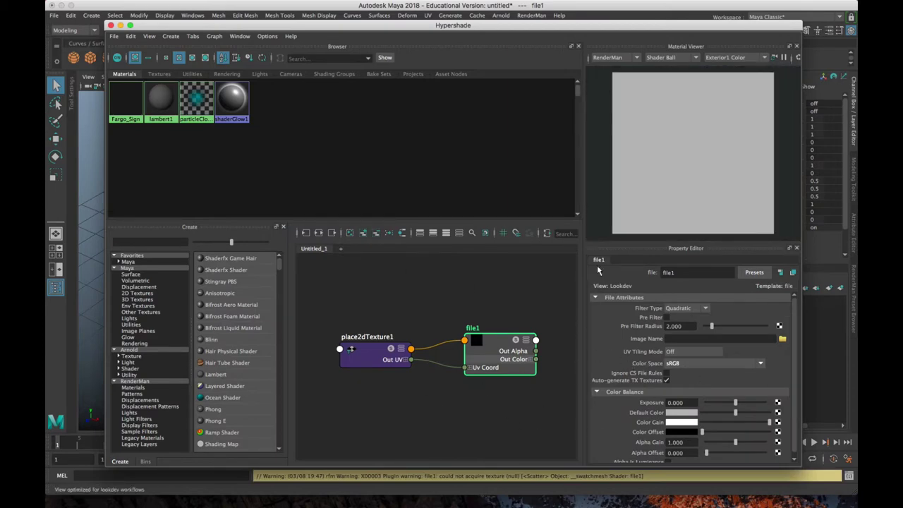
Step: Graph the Fargo_Sign material's node network and select its file texture node to show its attributes
right_click(131, 108)
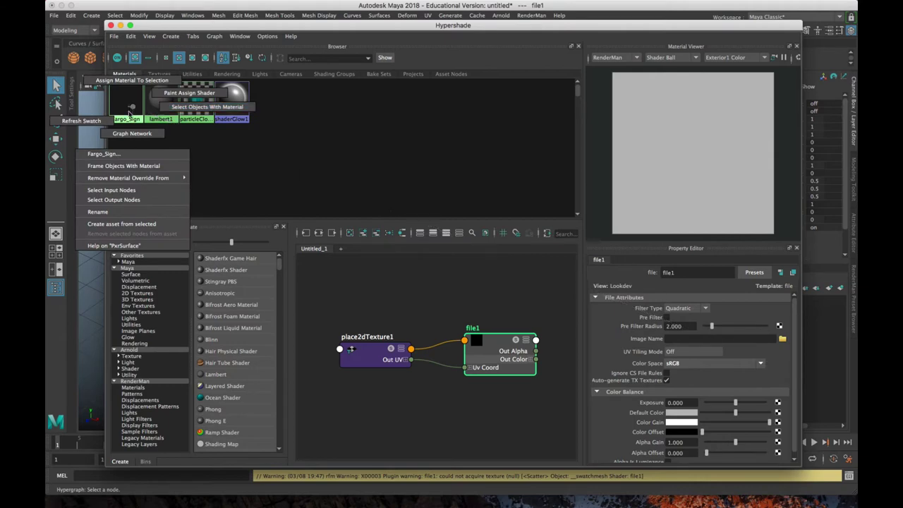
click(134, 134)
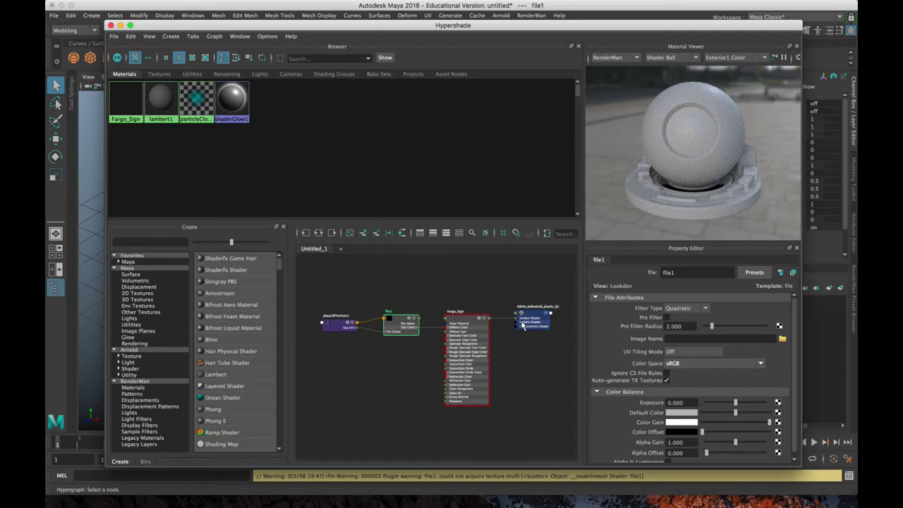
click(465, 320)
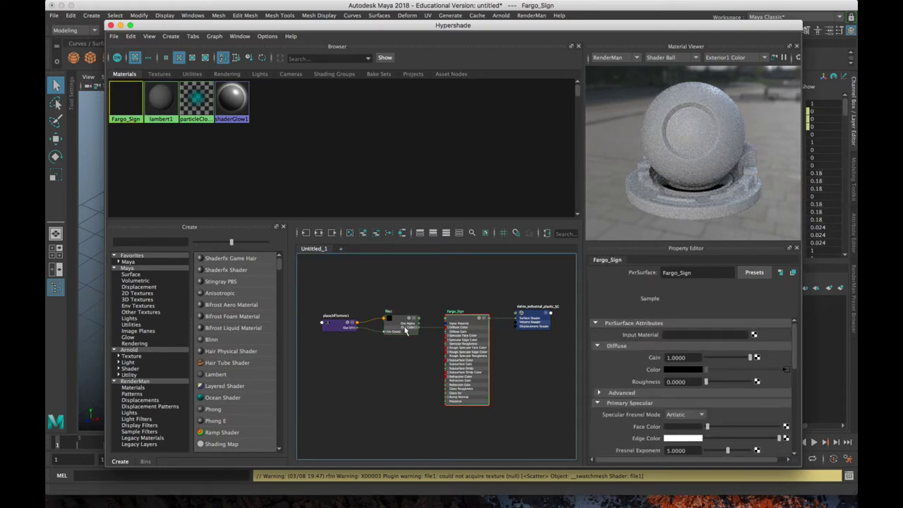
scroll(403, 330, up, 6)
alt+middle_drag(411, 403, 492, 394)
scroll(494, 394, down, 5)
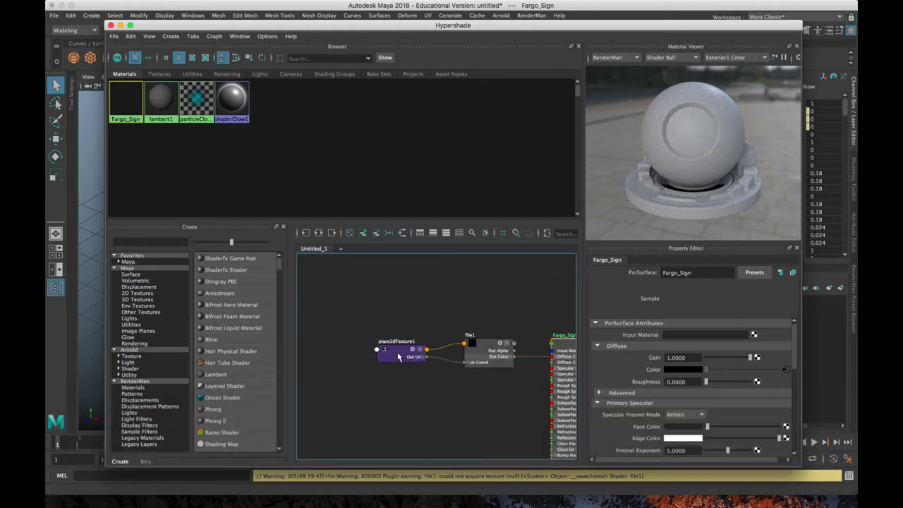
click(473, 363)
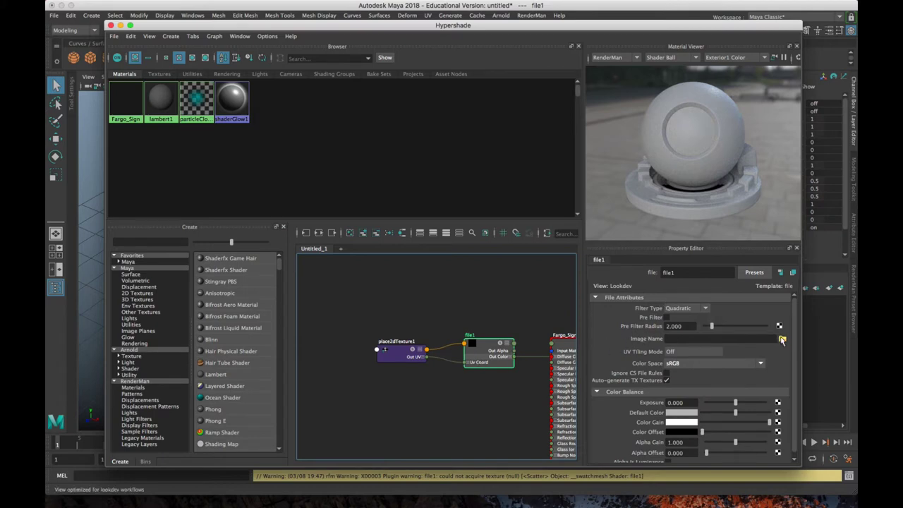
Step: Load greetings-fargo.jpg from the sourceimages folder as the file texture node's image
click(782, 339)
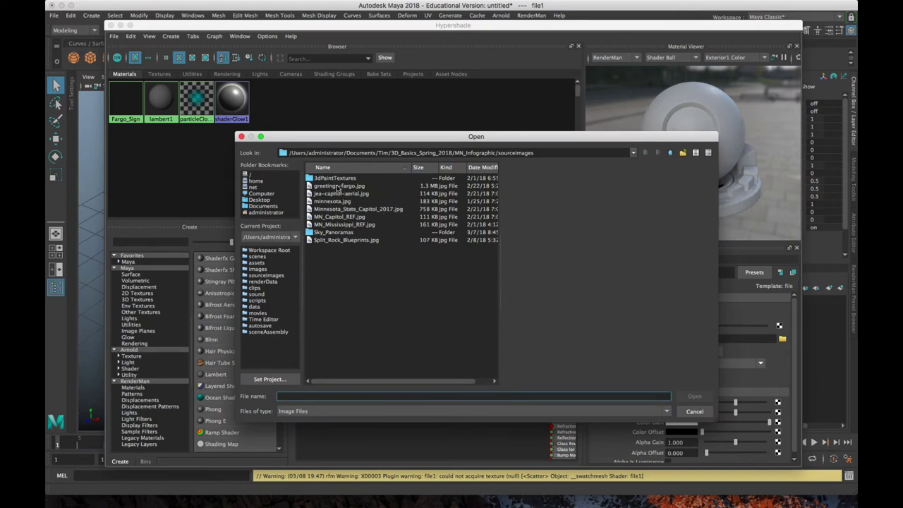
click(338, 186)
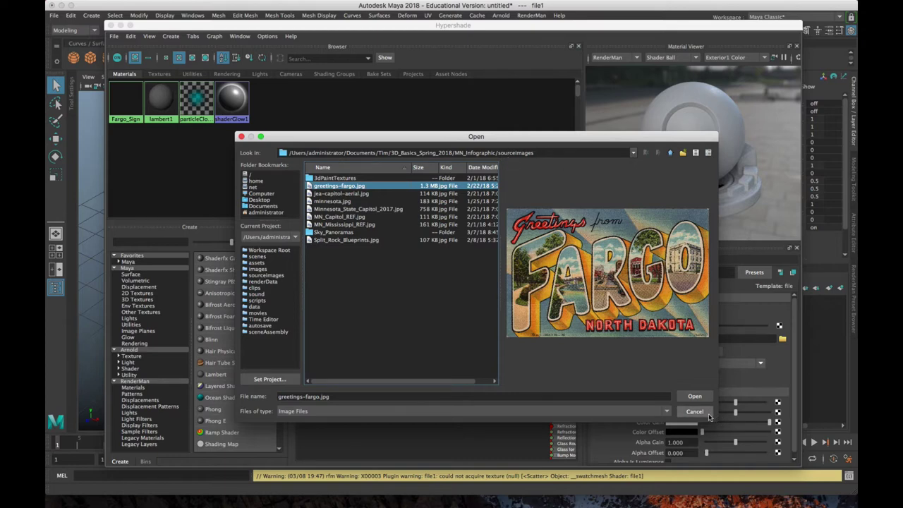
click(695, 396)
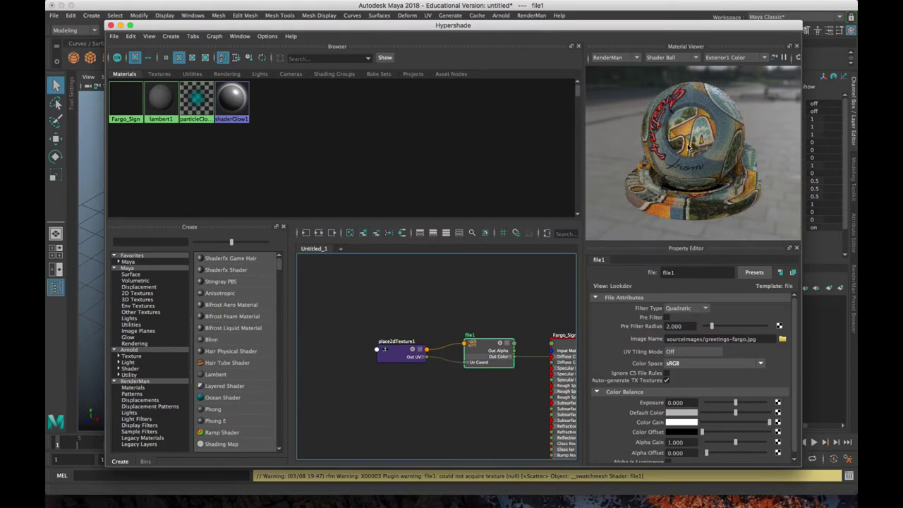
Step: Start a RenderMan IPR render of the perspective view and arrange the render window and Hypershade so both can be seen
drag(667, 25, 0, 25)
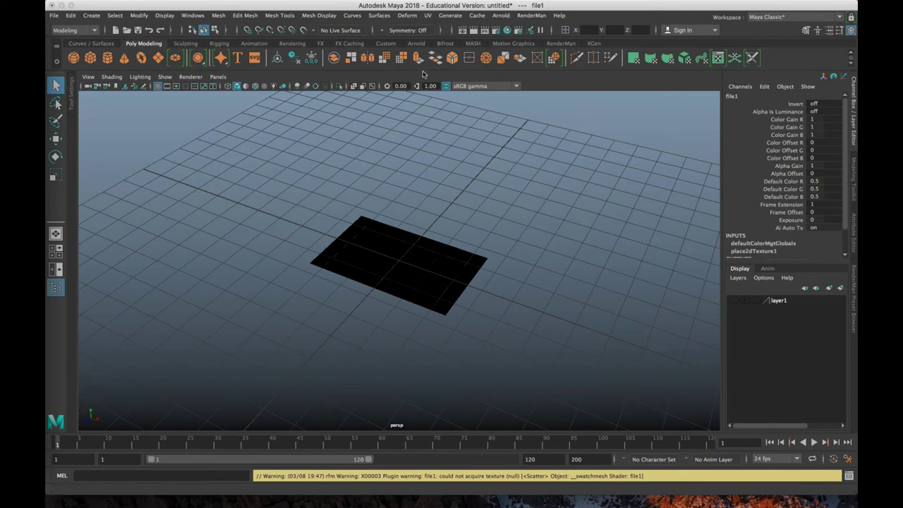
click(485, 31)
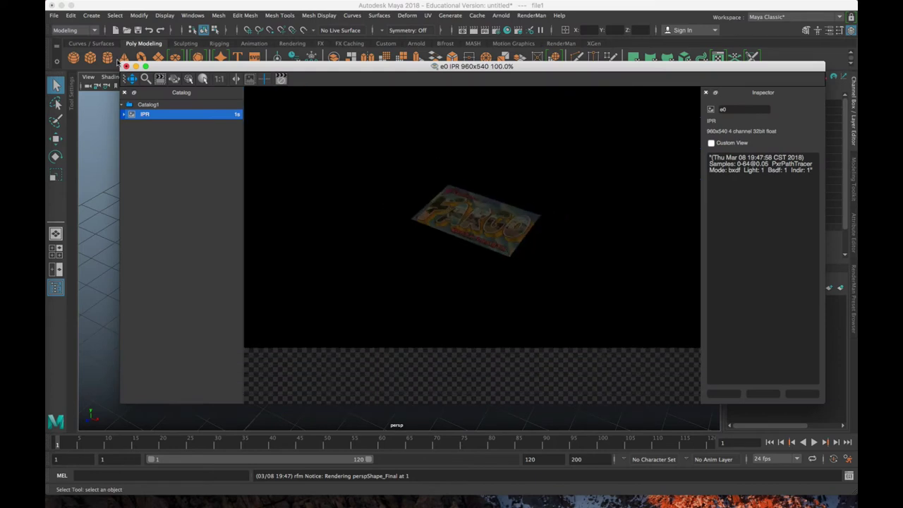
drag(241, 69, 229, 94)
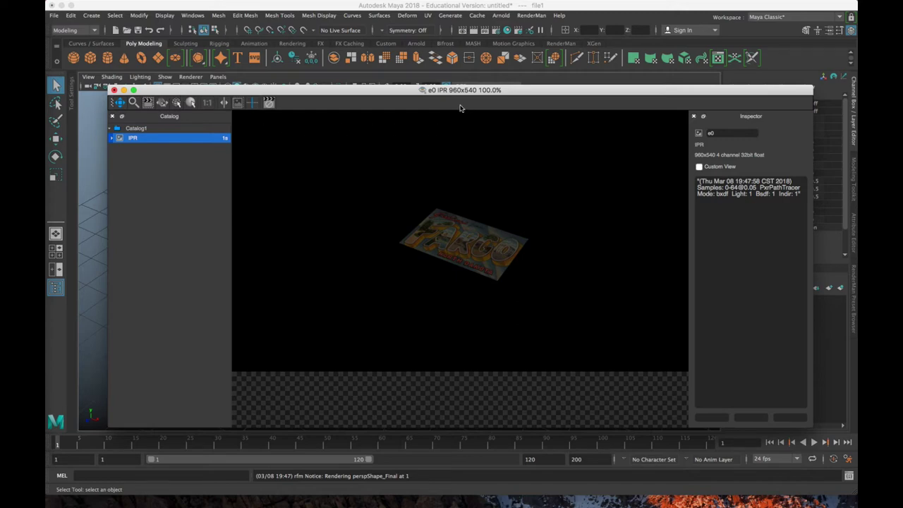
mouse_move(376, 94)
mouse_down()
mouse_move(341, 212)
mouse_move(366, 178)
mouse_move(385, 101)
mouse_move(372, 88)
mouse_up()
drag(45, 39, 254, 21)
drag(215, 80, 514, 298)
drag(289, 24, 414, 19)
Step: Regraph the Fargo_Sign material's network and select its place2dTexture1 node, exposing the 2D texture placement attributes beside the render
click(177, 349)
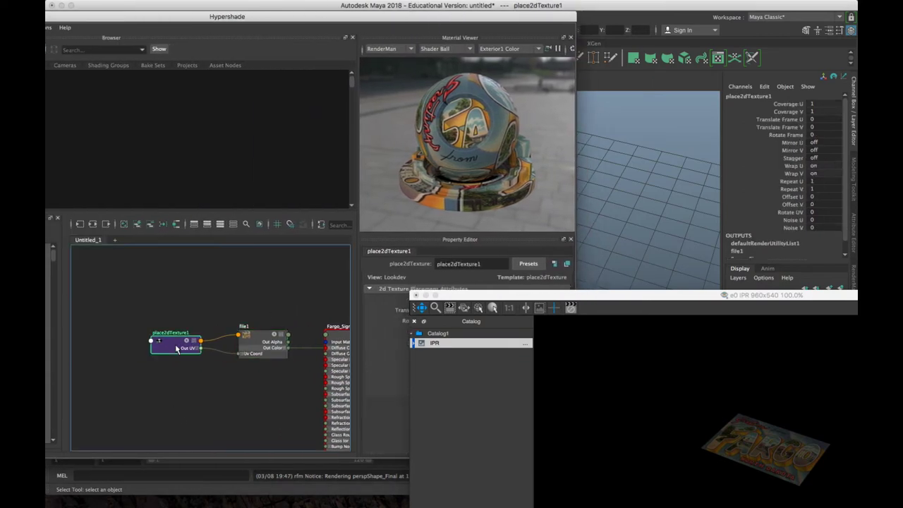
double_click(206, 19)
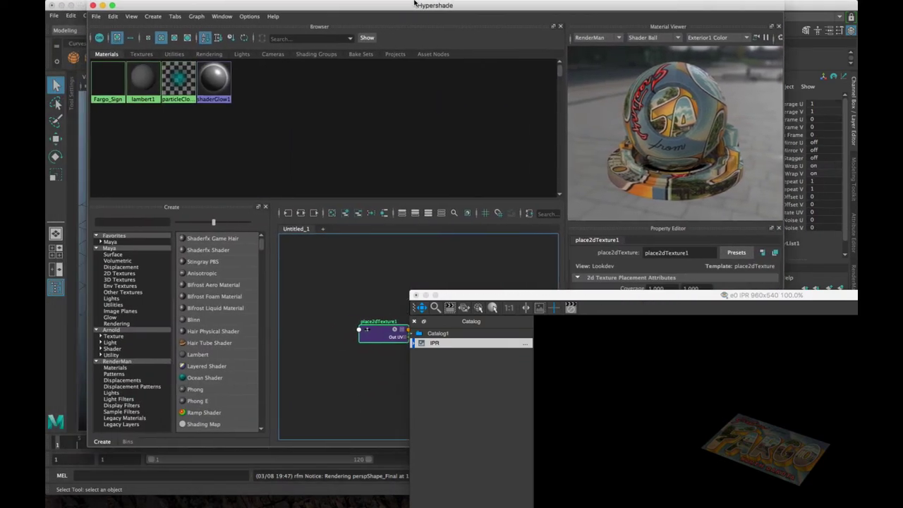
right_click(90, 78)
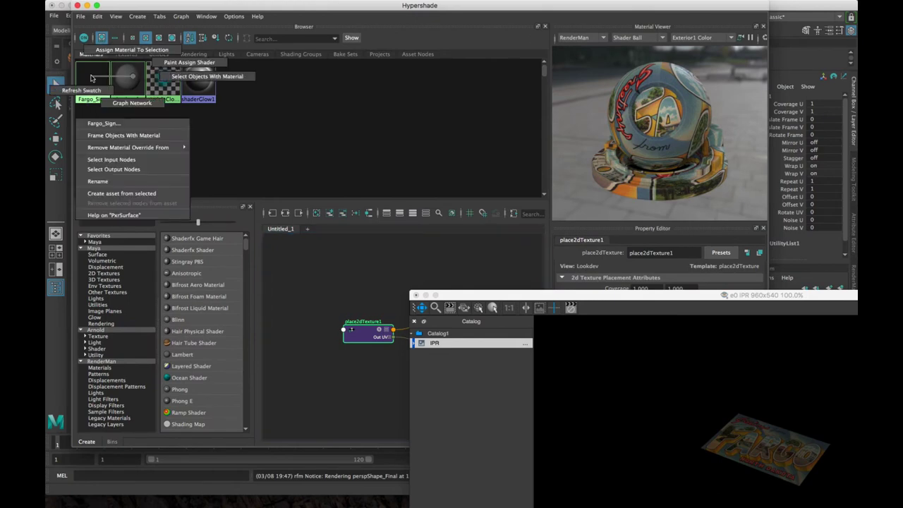
right_drag(90, 79, 132, 109)
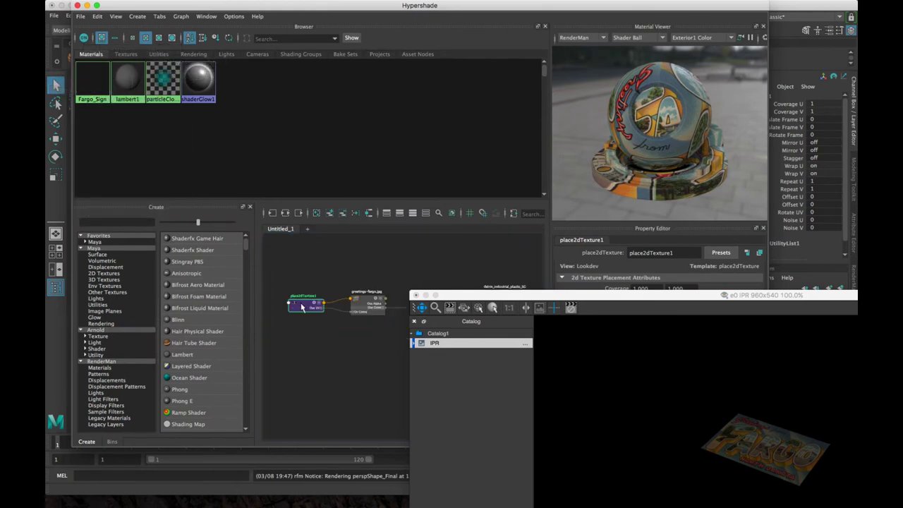
click(302, 307)
drag(450, 7, 424, 7)
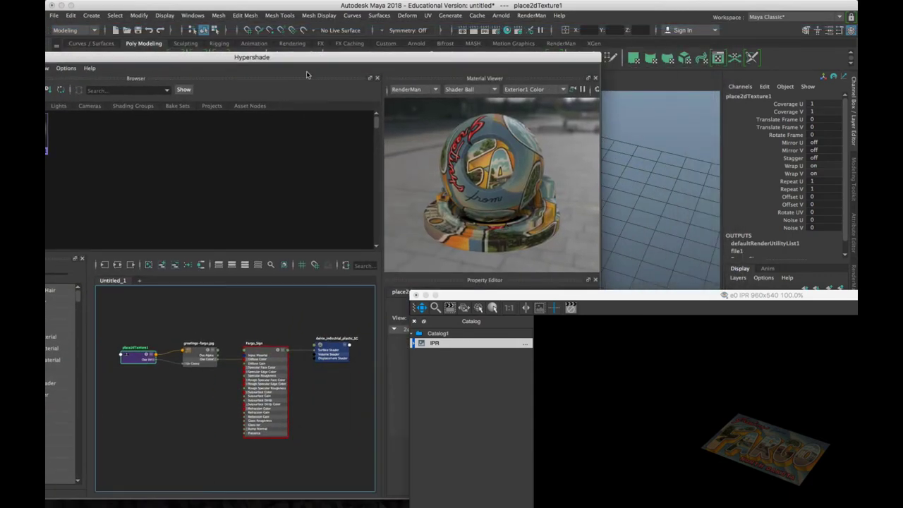
drag(319, 59, 80, 42)
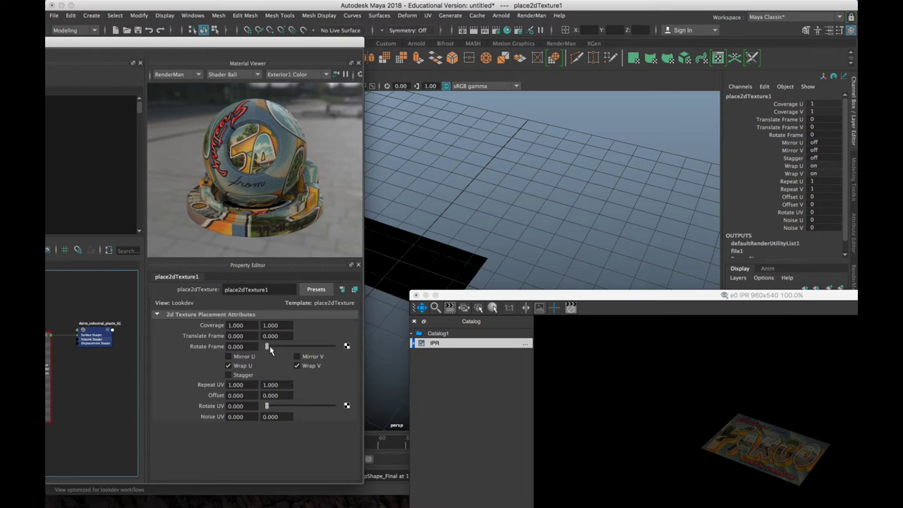
Step: Try a Rotate Frame of about 23.65 on the texture placement with the plane enlarged in the render, and reset it to 0
drag(268, 351, 272, 350)
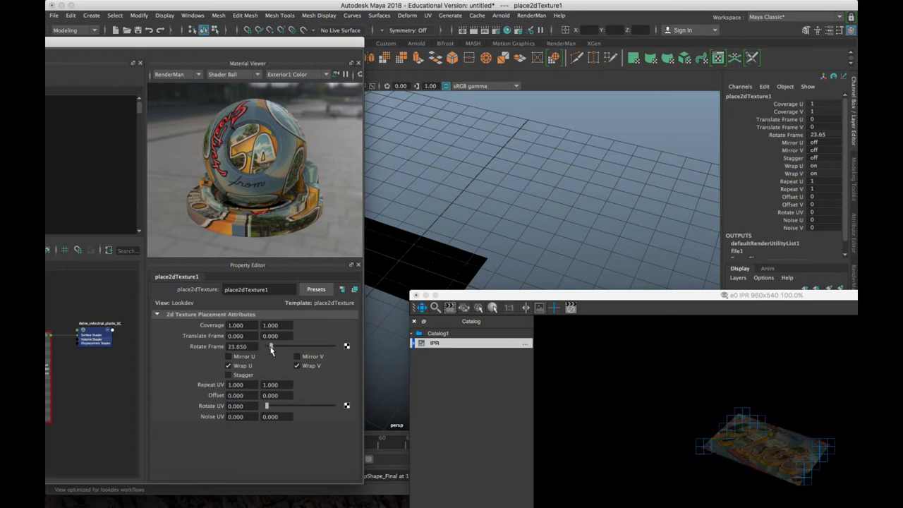
scroll(443, 255, up, 5)
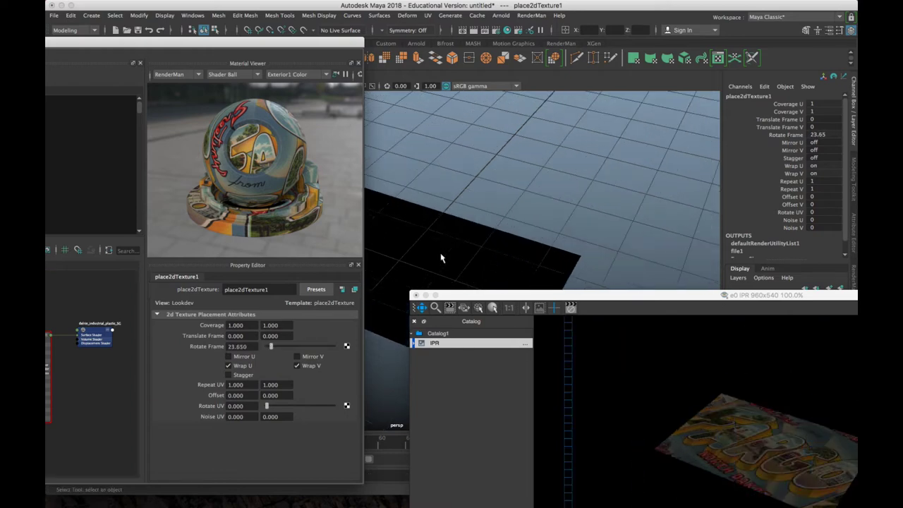
scroll(397, 226, up, 4)
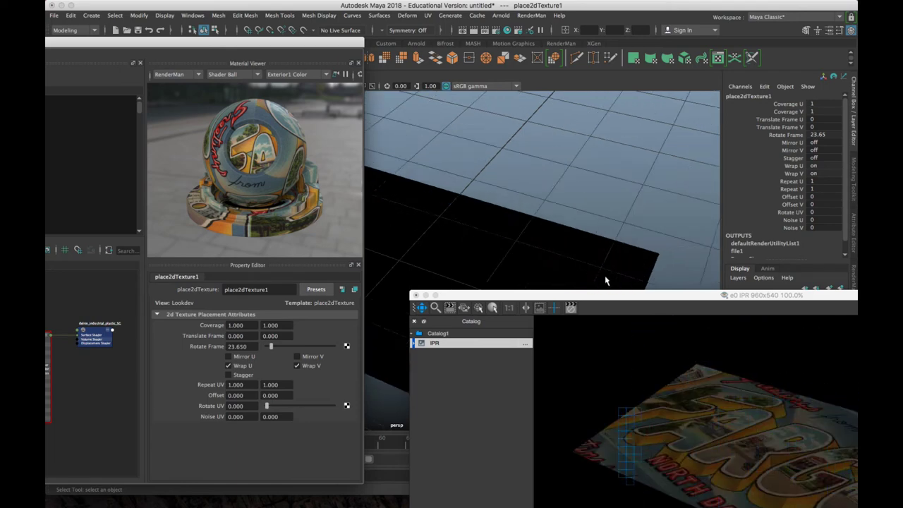
drag(616, 295, 547, 124)
click(254, 474)
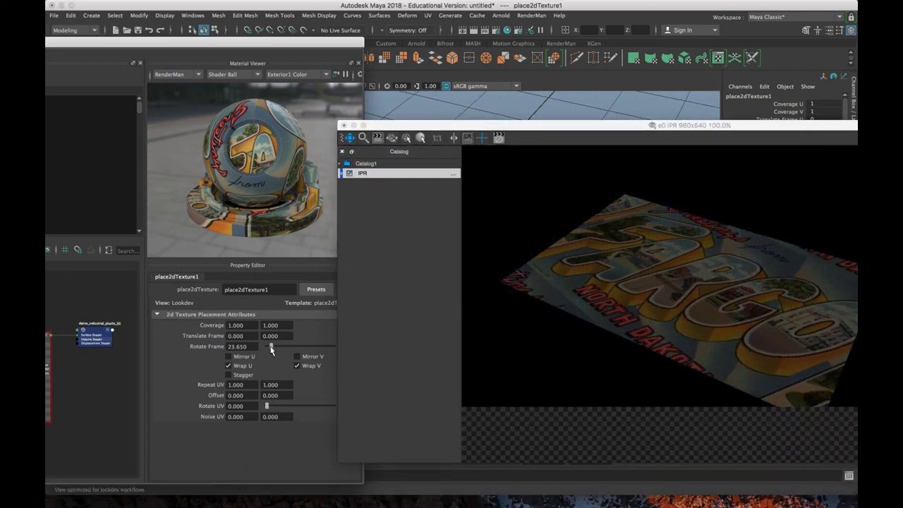
drag(271, 346, 224, 351)
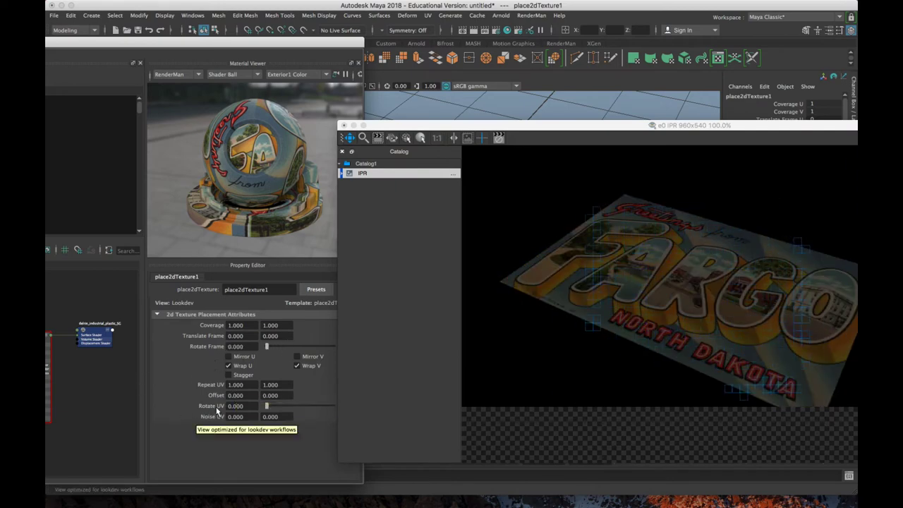
Step: Set the texture placement's Repeat UV to 5 in both directions to tile the postcard image
drag(256, 387, 220, 393)
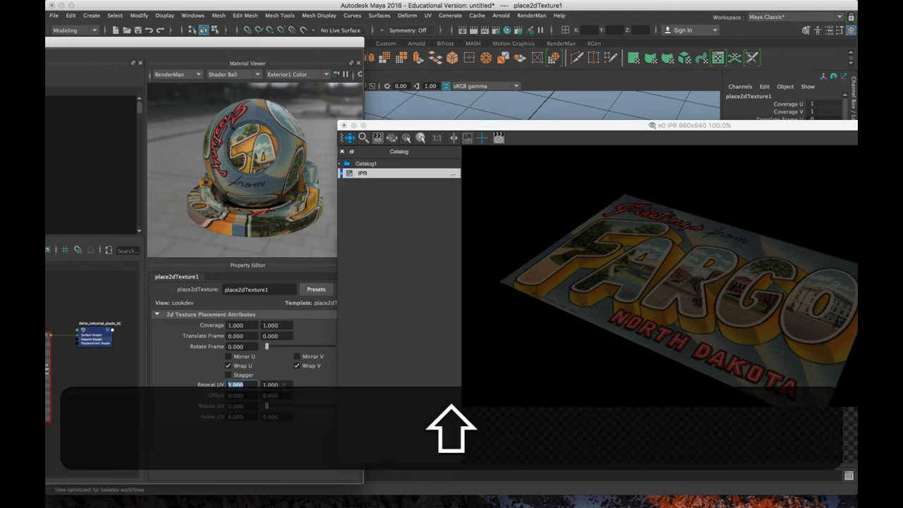
key(Tab)
key(shift+Tab)
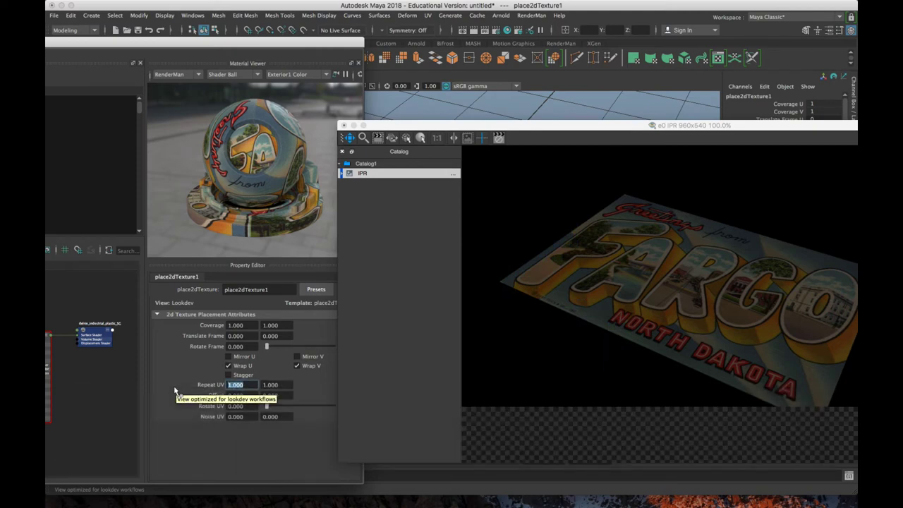
text(5)
key(Tab)
text(5)
key(Return)
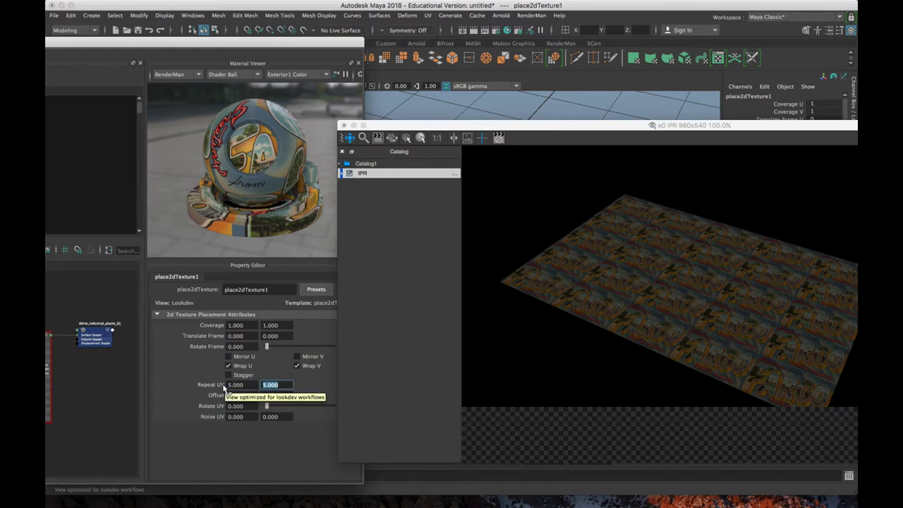
Step: Set the texture placement's Repeat UV to 0.8 in both directions
drag(251, 385, 198, 385)
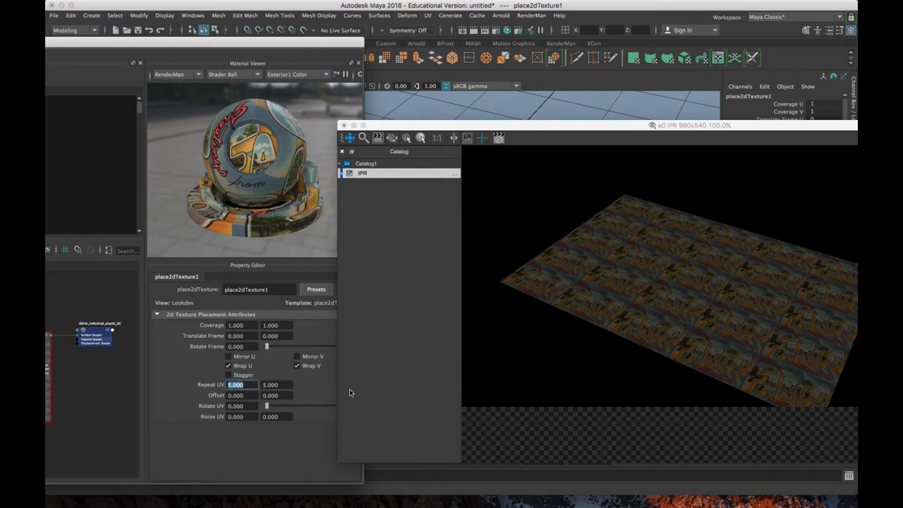
drag(251, 386, 209, 386)
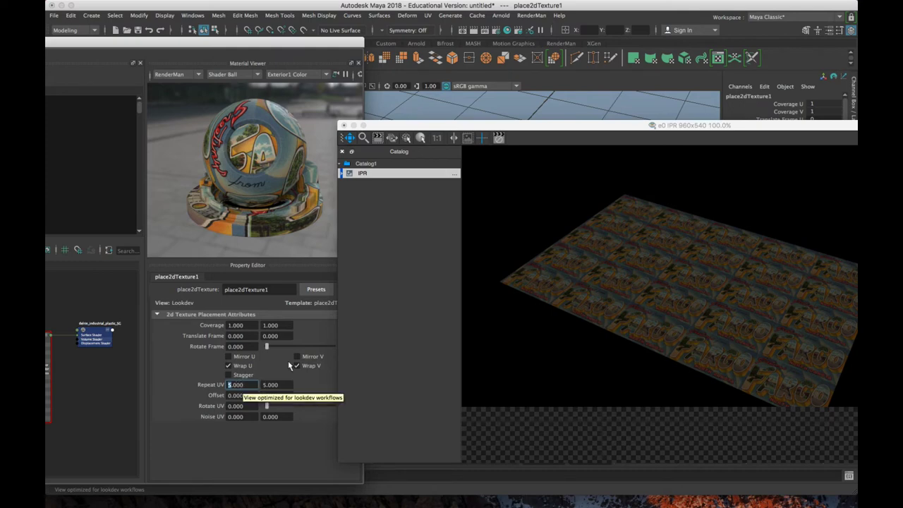
key(Tab)
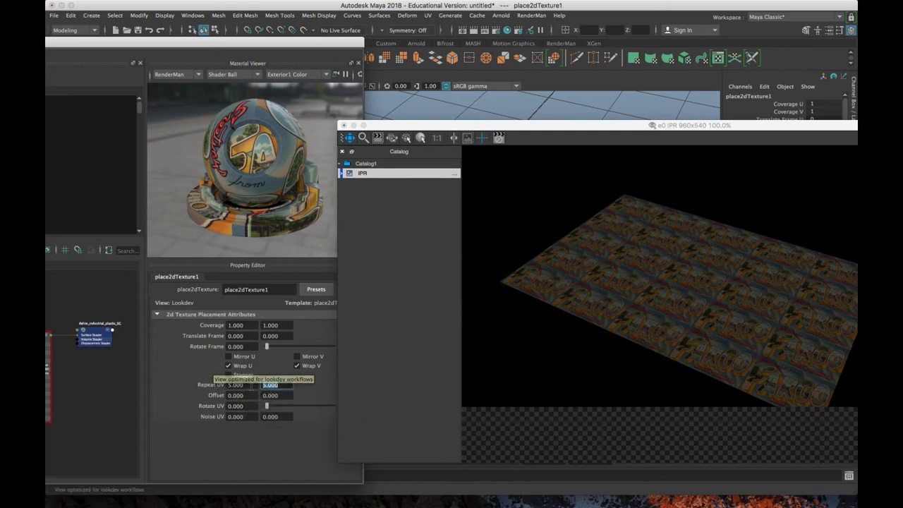
drag(252, 385, 149, 386)
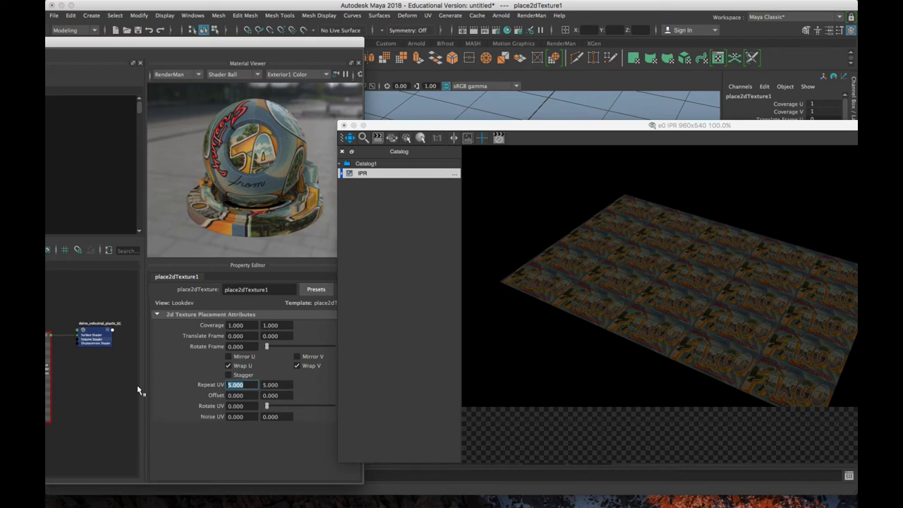
text(0.8)
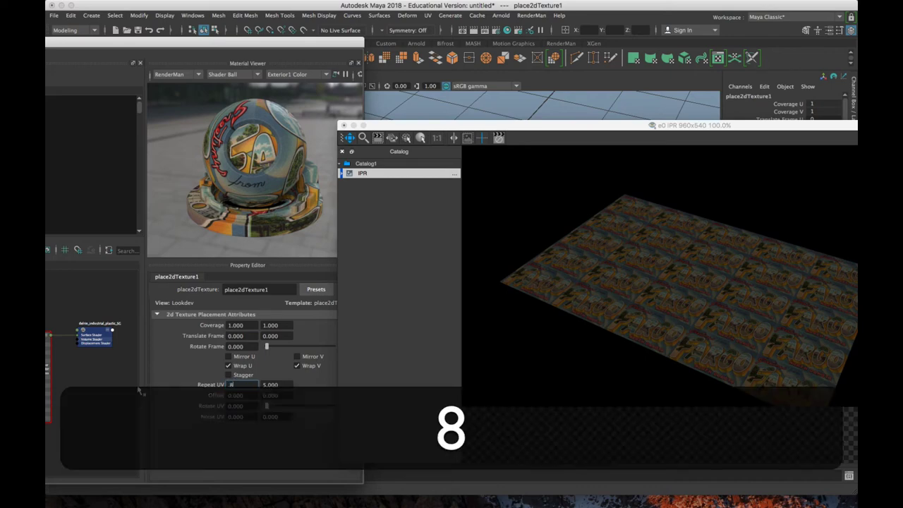
key(Return)
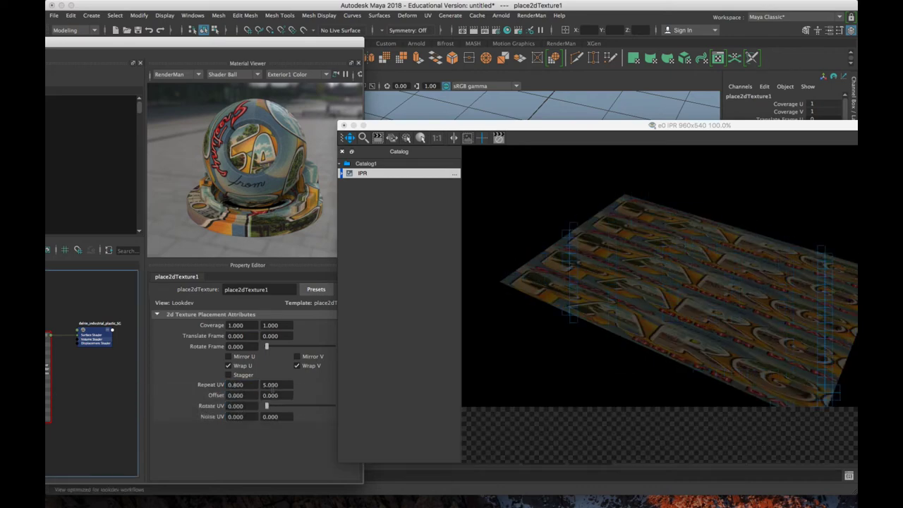
double_click(273, 386)
text(.8)
key(Return)
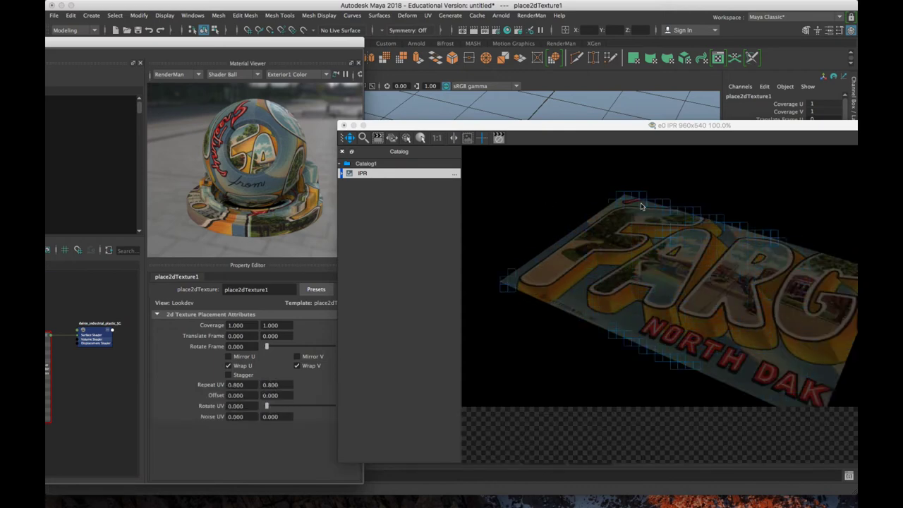
Step: Return the texture placement's Repeat UV to 1 in both directions
drag(253, 385, 188, 385)
text(1)
key(Tab)
text(1)
key(Return)
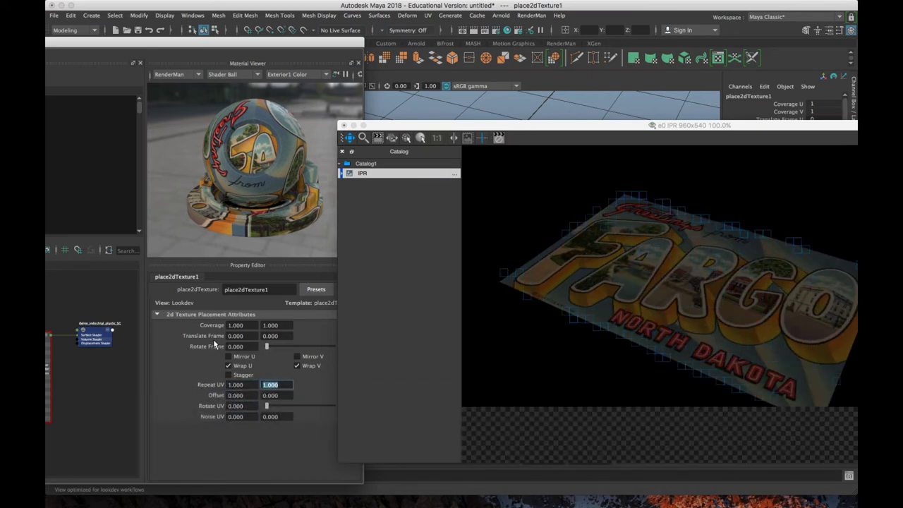
Step: Try Translate Frame U values of 1, 0.5 and 0.1 on the texture placement, and return it to 0
double_click(240, 336)
text(1)
key(Return)
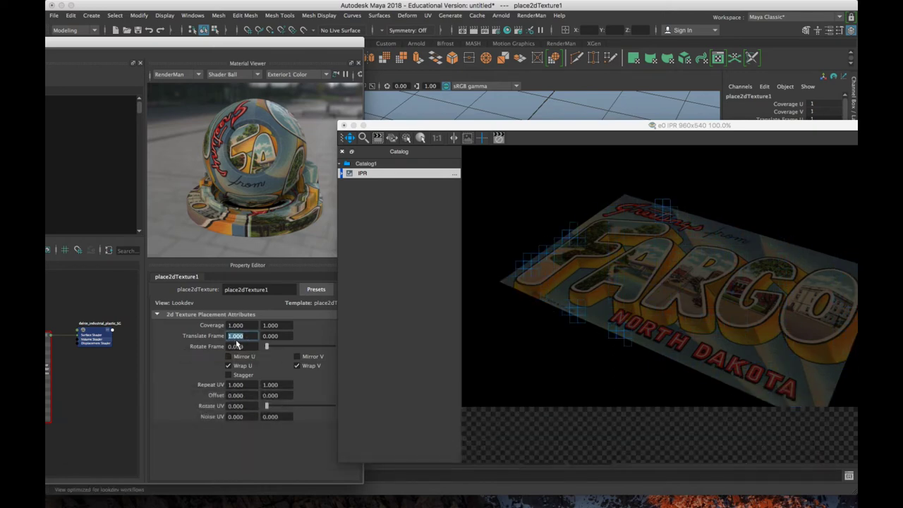
text(.55)
key(Return)
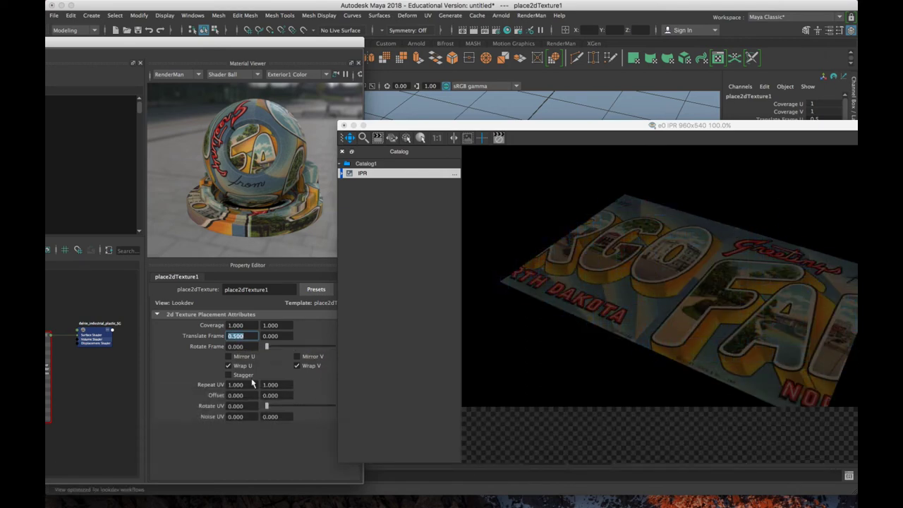
text(0.1)
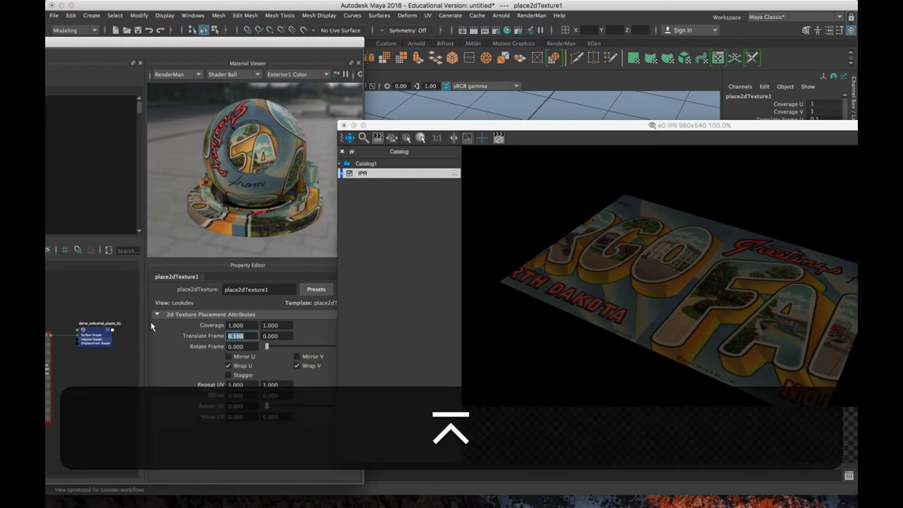
key(Return)
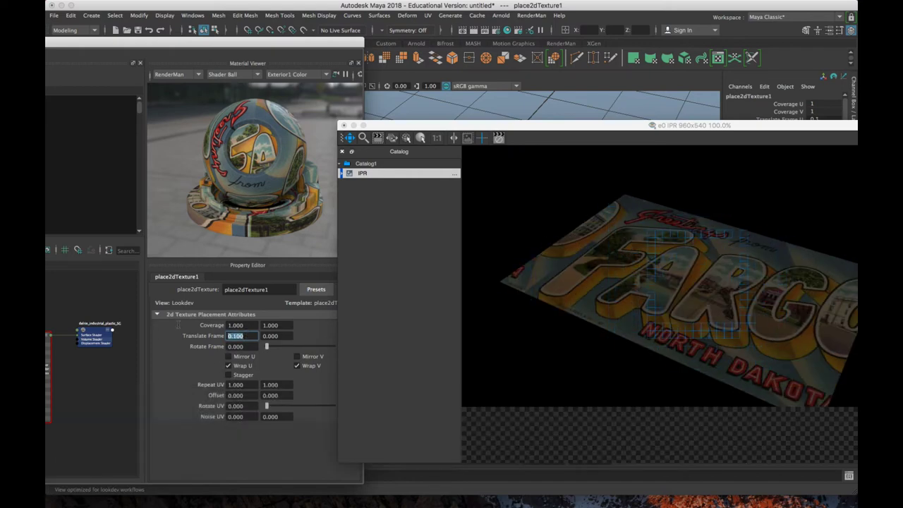
text(0)
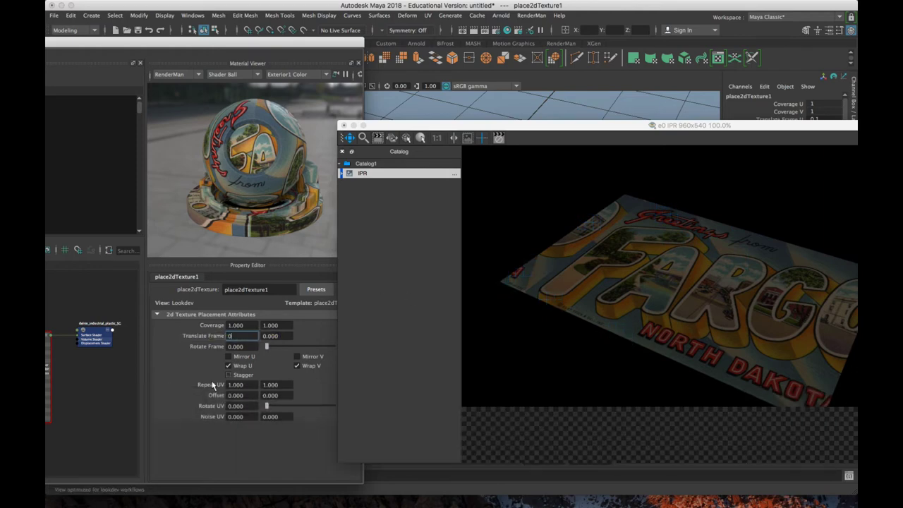
key(Return)
Step: Set the texture placement's Translate Frame U to 1 and reposition the IPR window to show the whole rendered sign
drag(248, 337, 161, 330)
text(1)
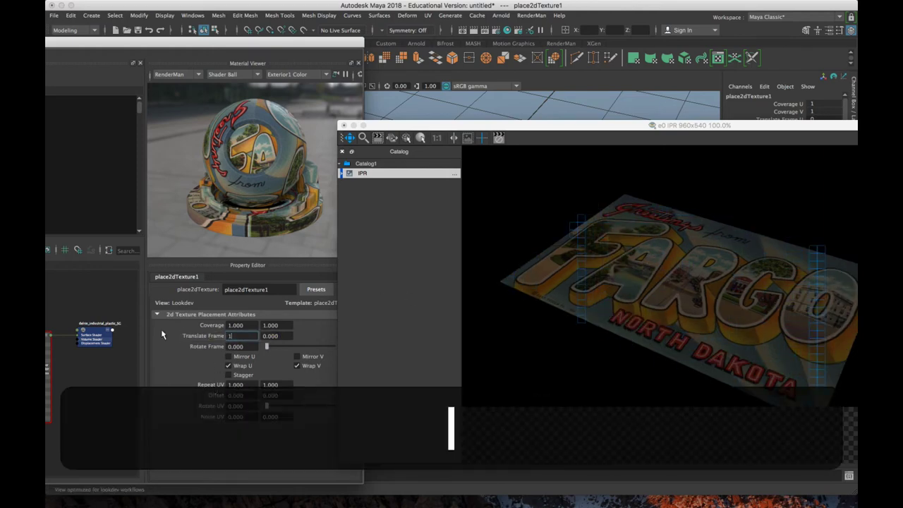
key(Return)
drag(392, 127, 117, 95)
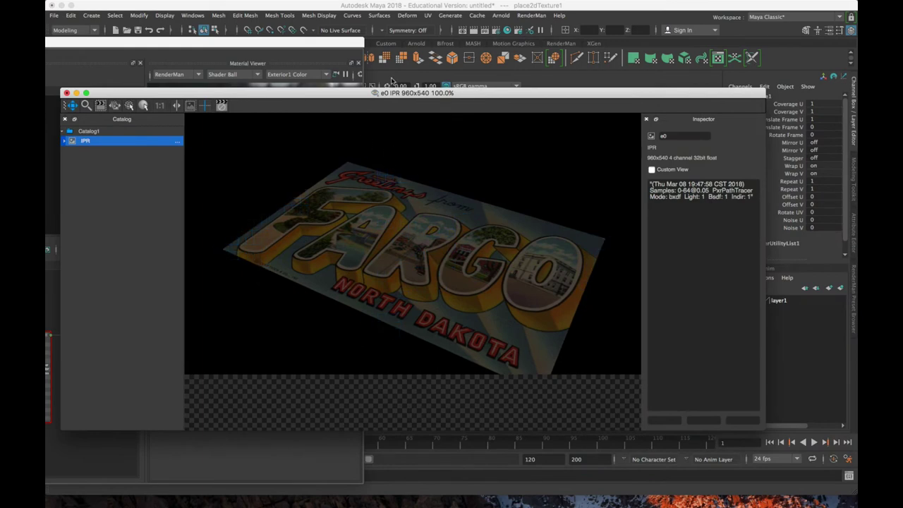
Step: Discard the IPR render of the sign without saving and move the Hypershade clear of the viewport
drag(408, 97, 45, 86)
click(431, 262)
scroll(431, 262, down, 10)
drag(288, 45, 46, 49)
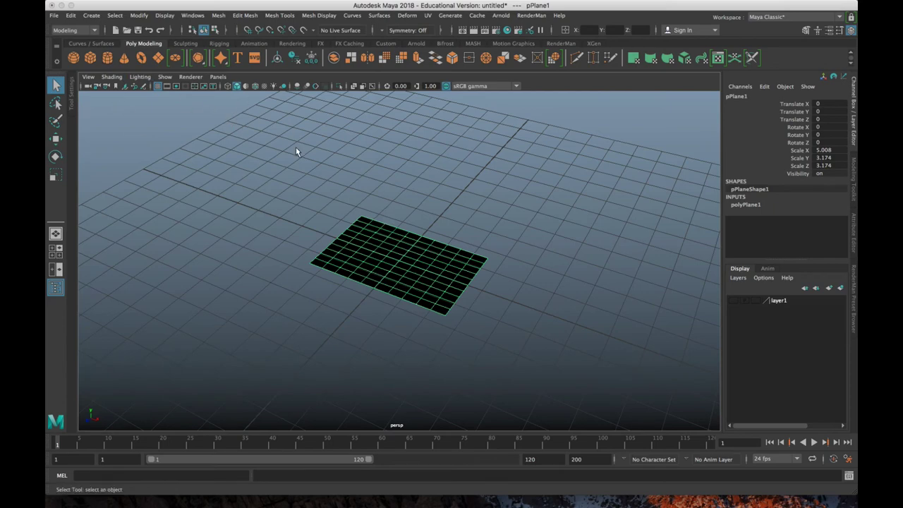
Step: Create a polygon cube and raise it about 2 units above the textured plane
click(90, 58)
scroll(427, 254, up, 2)
key(w)
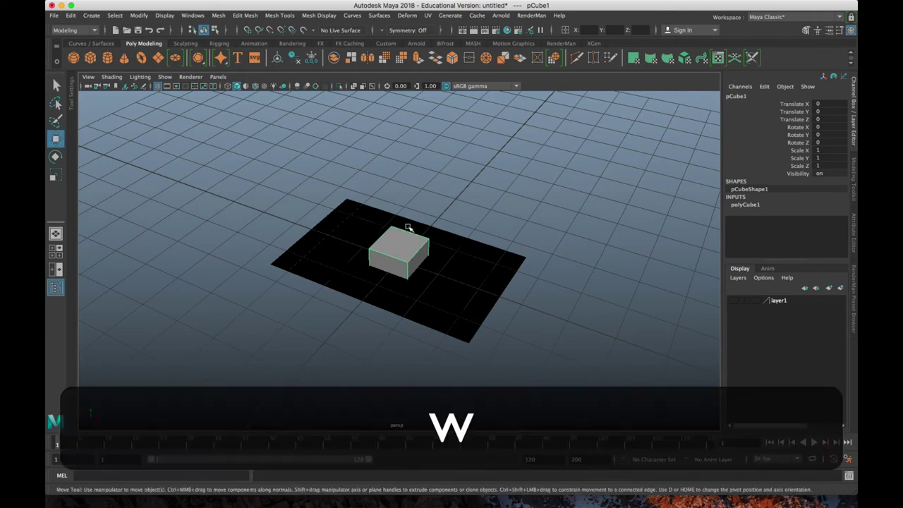
drag(399, 223, 400, 146)
scroll(427, 218, up, 4)
alt+middle_drag(427, 218, 412, 290)
alt+drag(411, 290, 397, 278)
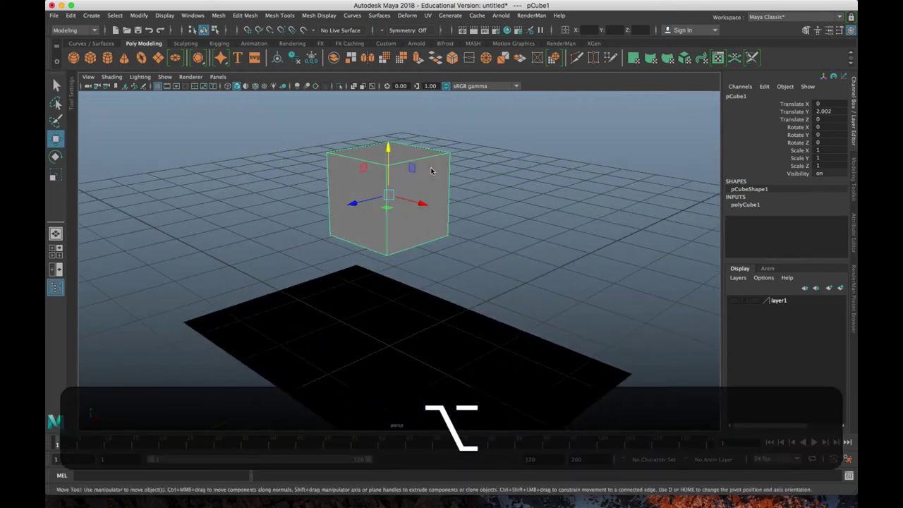
Step: Select one side face of the cube and import and assign the delrin matte plastic preset to it
right_drag(428, 169, 428, 198)
click(422, 193)
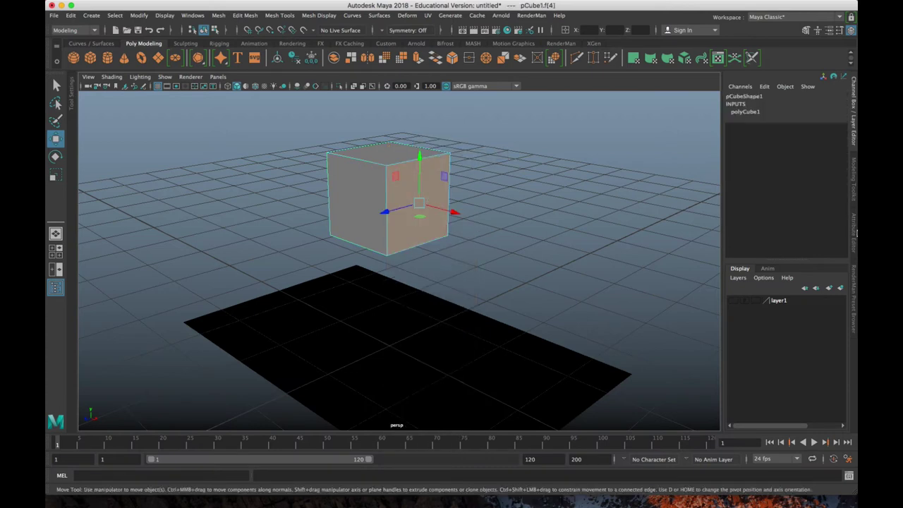
click(852, 287)
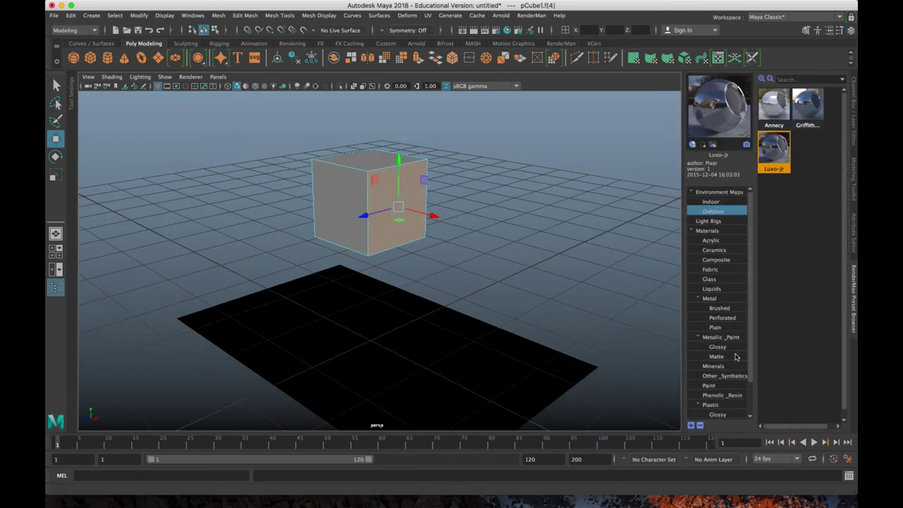
scroll(729, 355, down, 2)
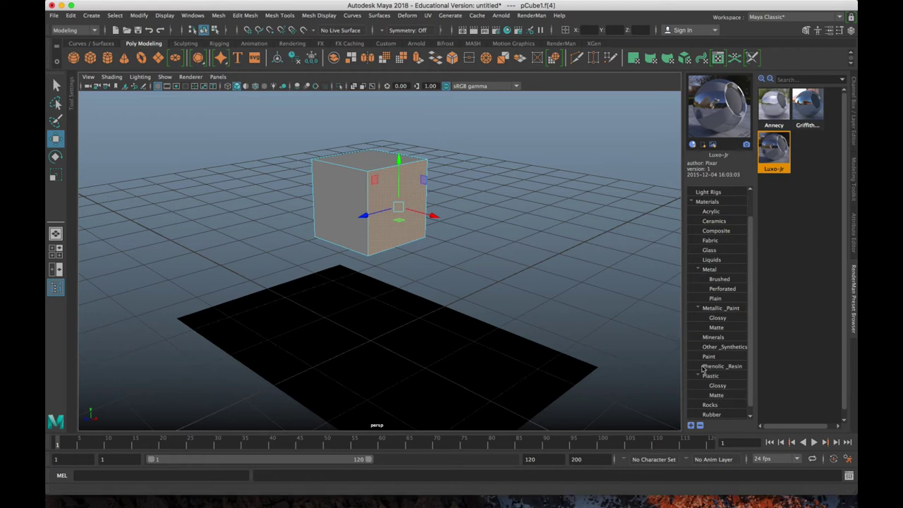
click(715, 394)
right_click(815, 109)
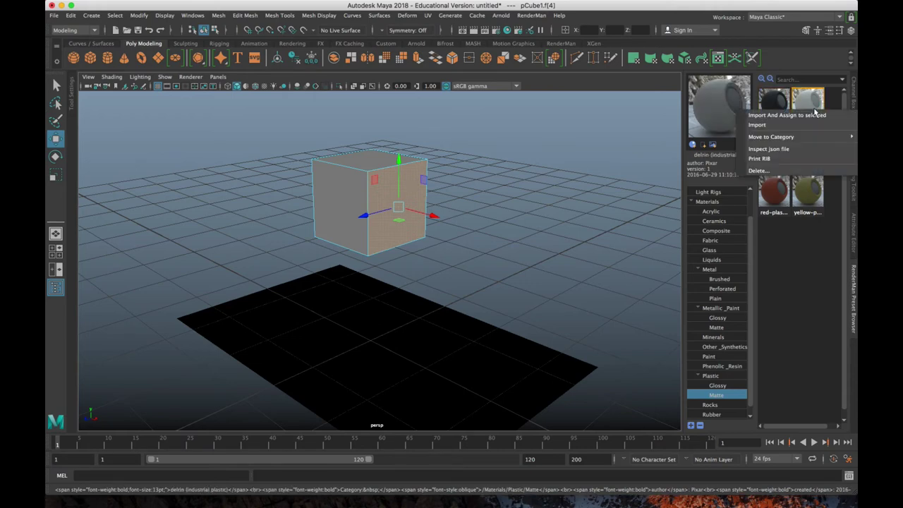
click(797, 116)
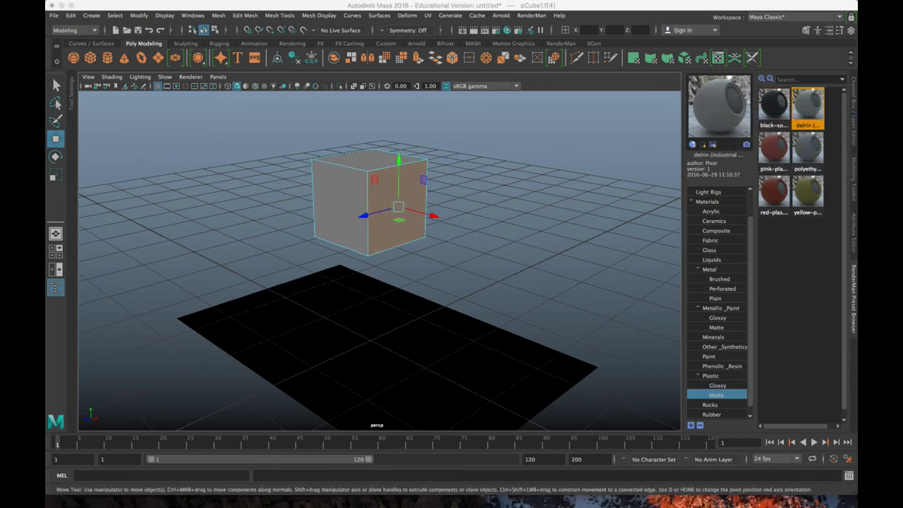
Step: Graph the delrin plastic material in the Hypershade and rename it cube_Image
drag(47, 113, 645, 62)
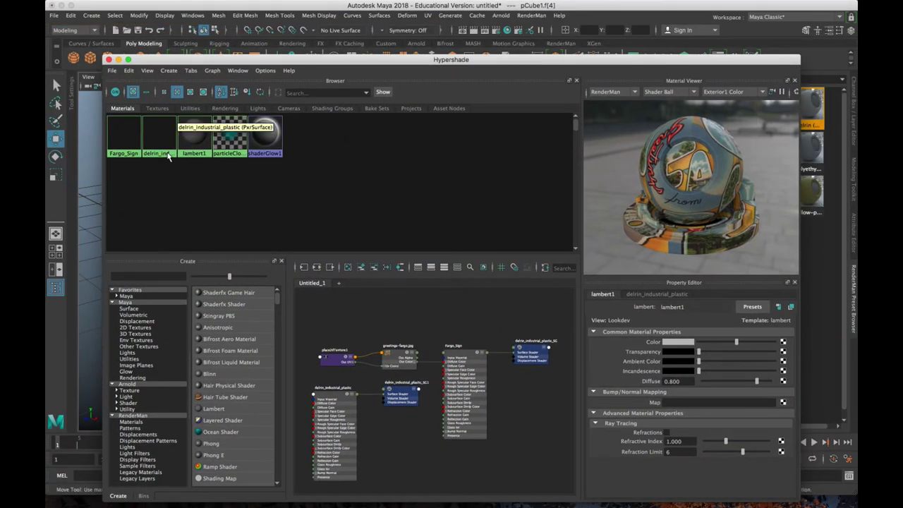
right_drag(161, 134, 160, 163)
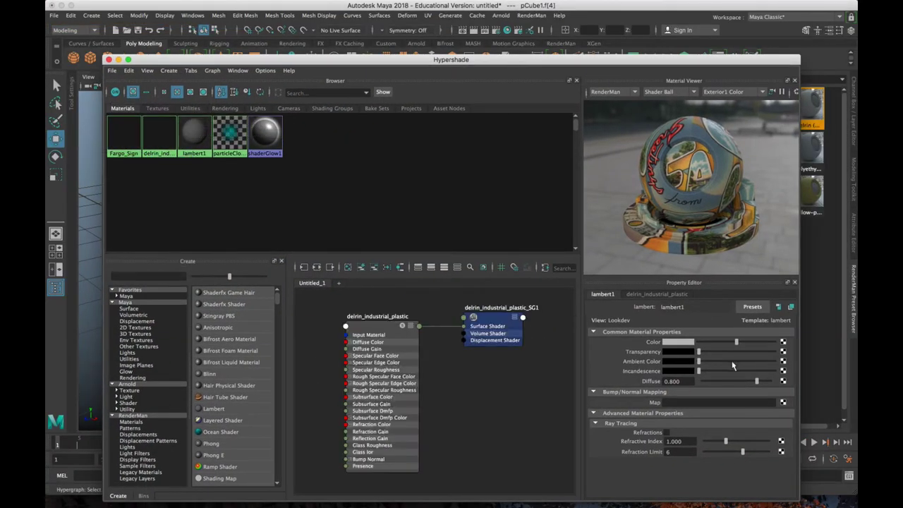
click(653, 293)
double_click(711, 308)
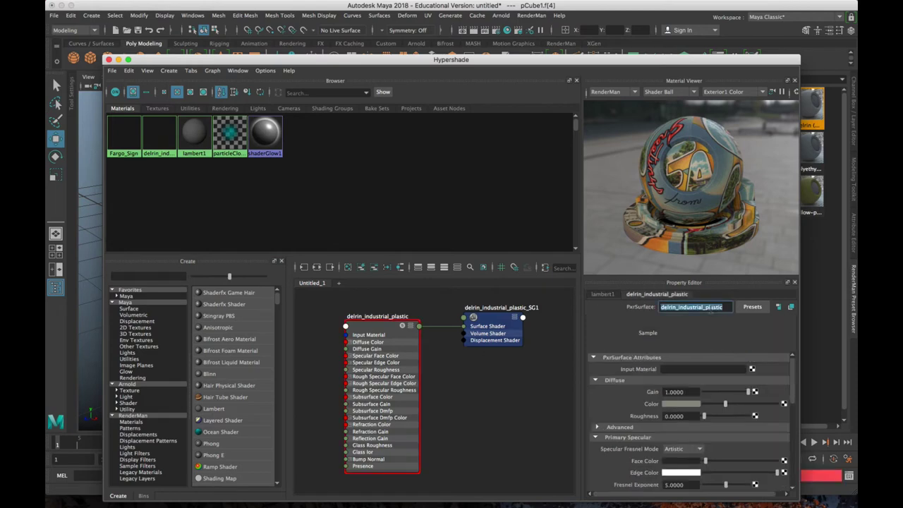
text(cube)
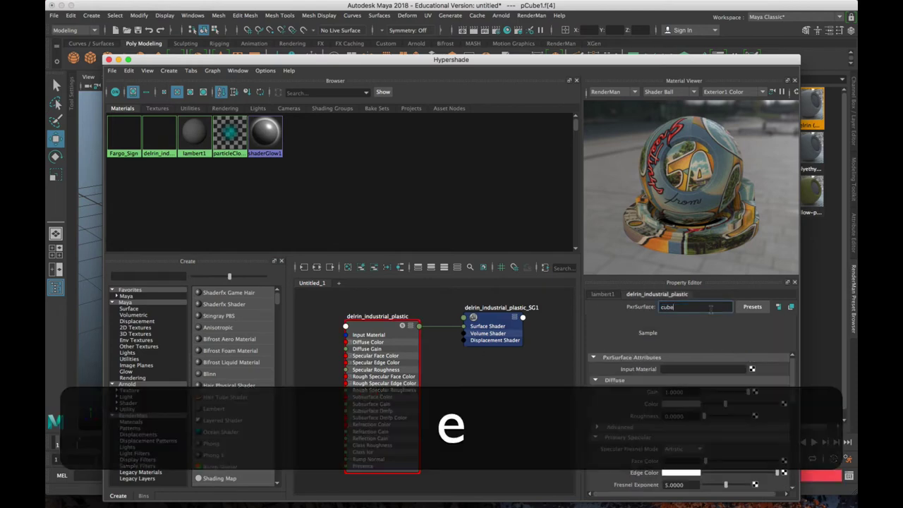
text(_Image)
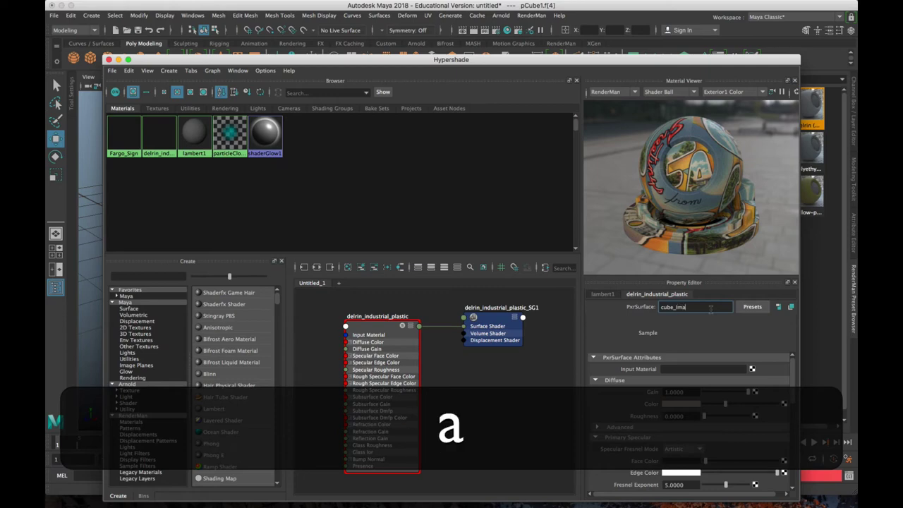
key(Return)
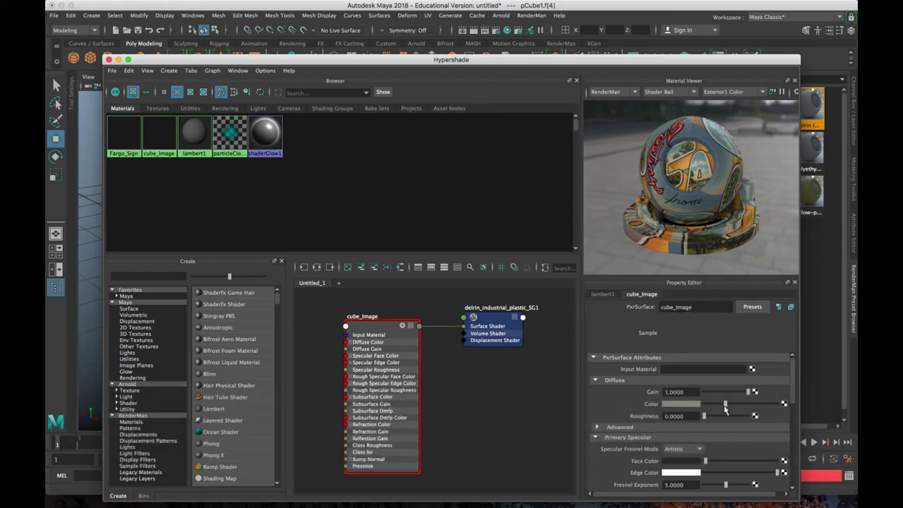
Step: Connect a File texture to cube_Image's diffuse color and load greetings-fargo.jpg into it
click(785, 404)
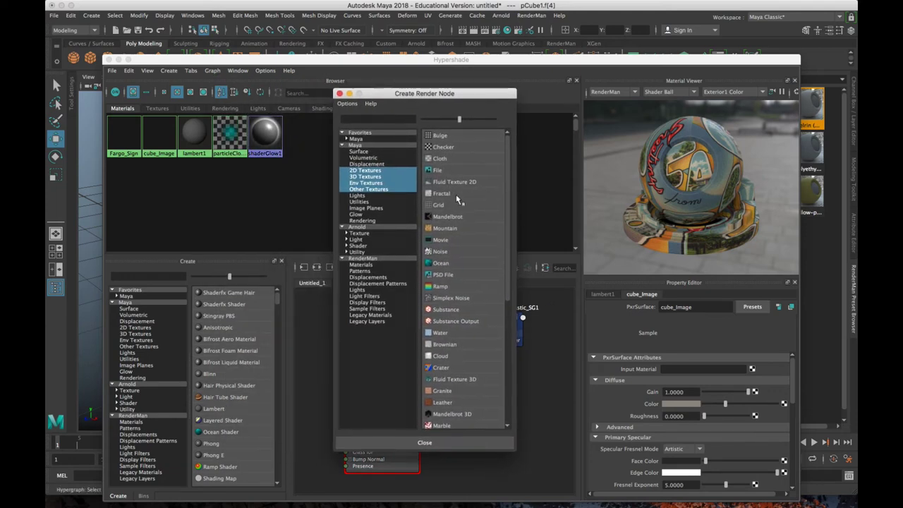
click(437, 170)
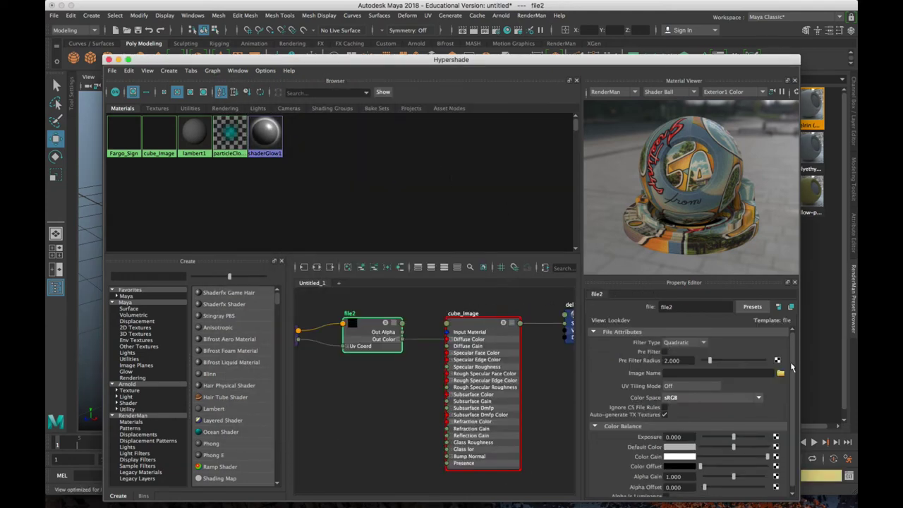
click(780, 373)
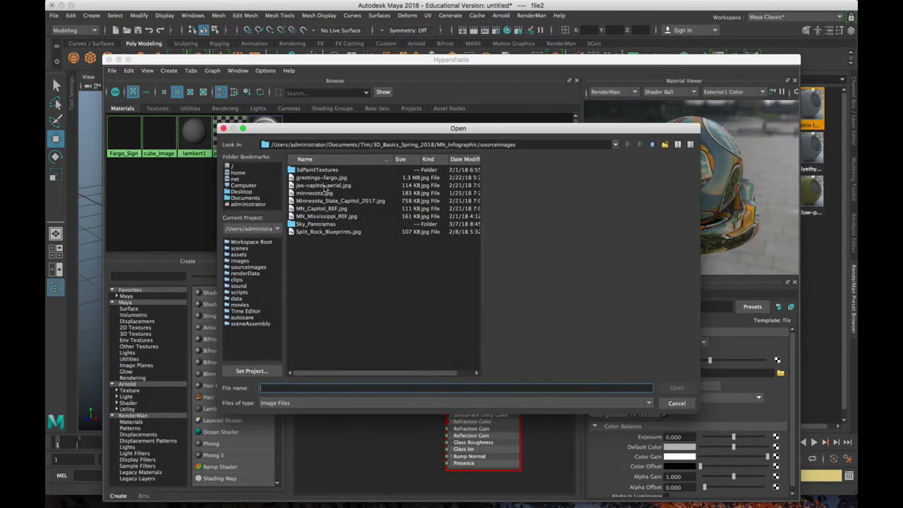
click(326, 178)
click(677, 387)
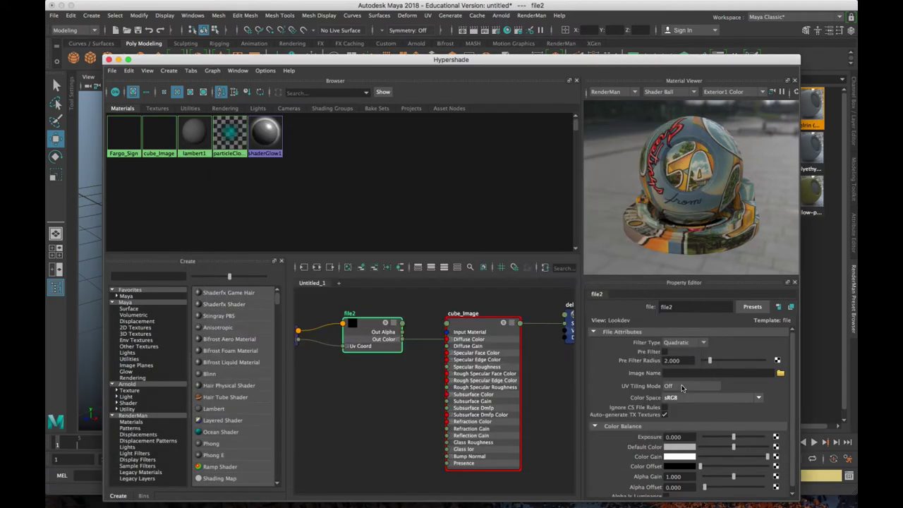
Step: Move the Hypershade aside, discard the outdated IPR render and start a new one that includes the cube
drag(654, 60, 46, 20)
drag(46, 130, 761, 106)
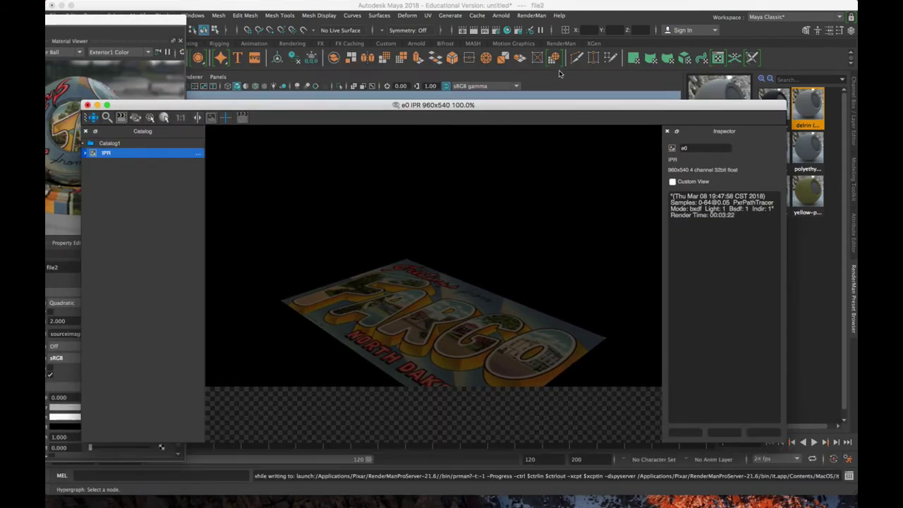
click(88, 105)
click(435, 260)
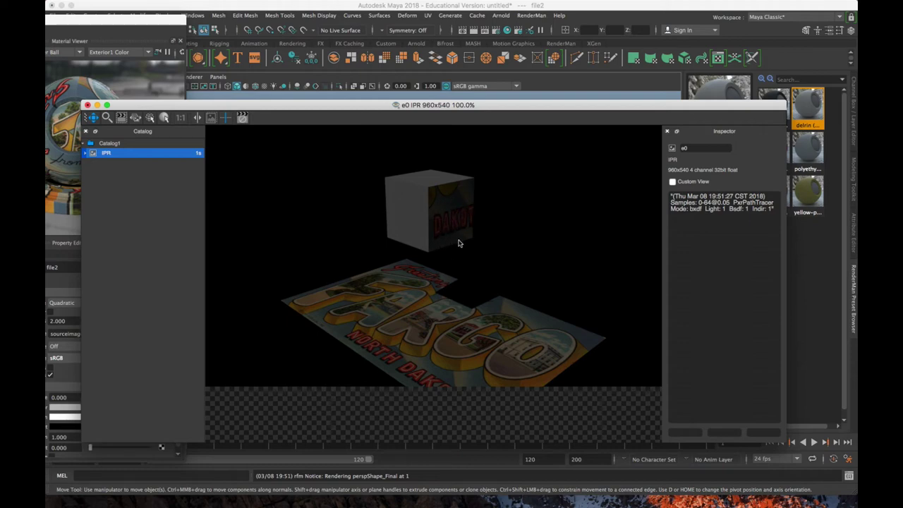
Step: Orbit around the cube to examine how the image sits on its faces in the IPR render, and close the render unsaved
drag(478, 113, 46, 86)
click(395, 210)
alt+drag(433, 222, 381, 230)
scroll(382, 231, up, 5)
alt+middle_drag(383, 230, 461, 231)
alt+drag(462, 230, 437, 213)
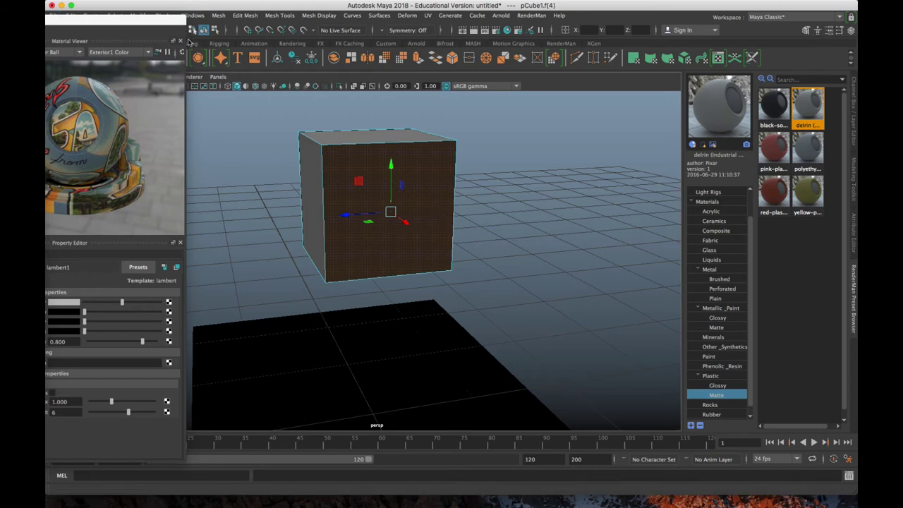
drag(45, 69, 704, 252)
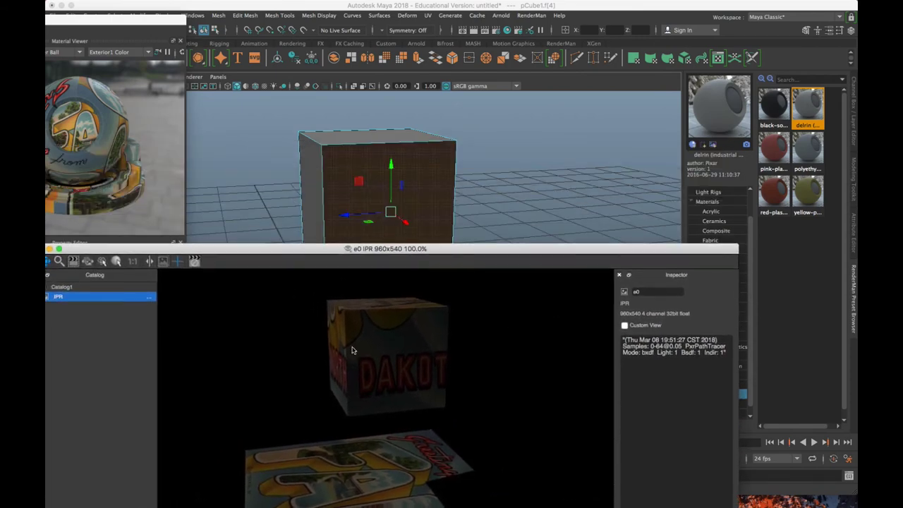
drag(405, 246, 545, 236)
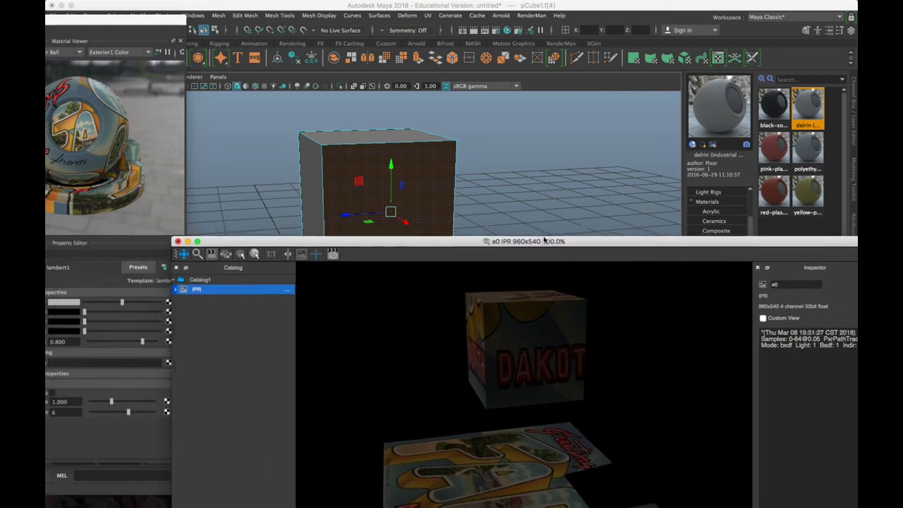
click(182, 239)
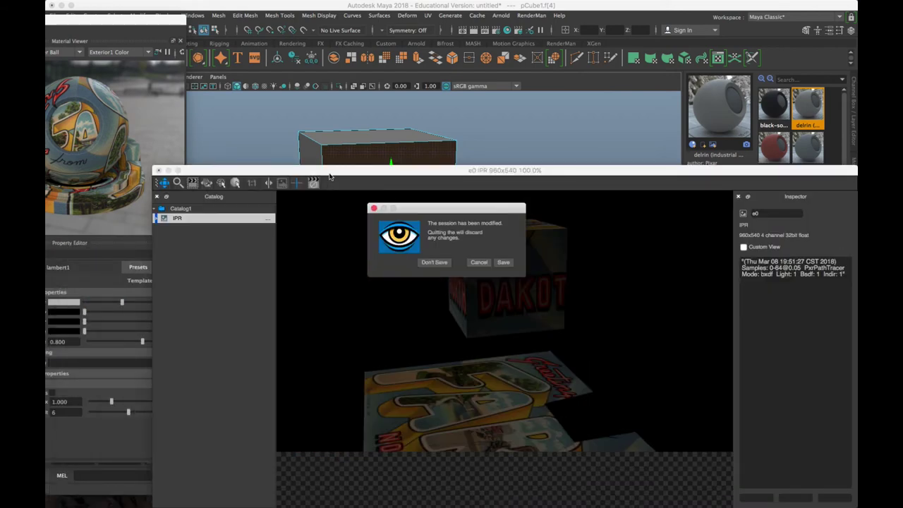
click(437, 265)
Step: Return the cube to object mode, select it whole and import and assign the red-plastic matte preset
right_drag(350, 179, 438, 185)
click(562, 232)
click(388, 228)
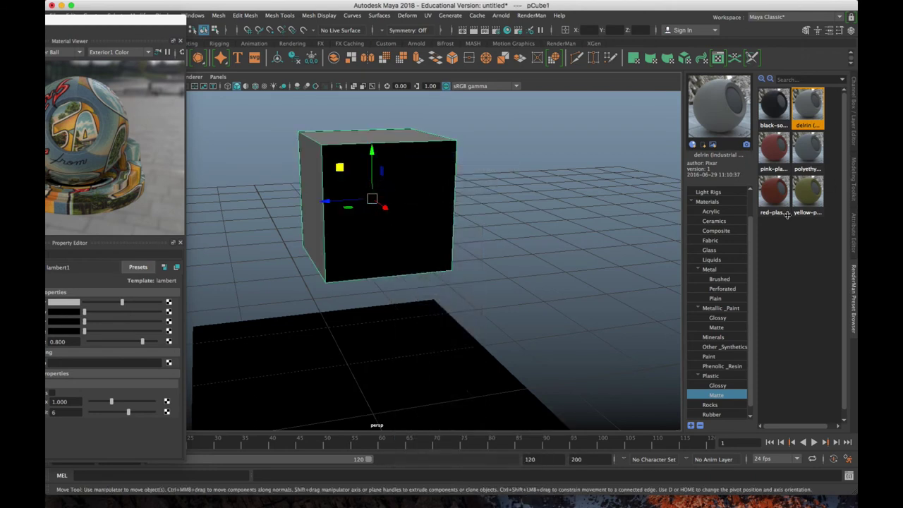
right_click(777, 194)
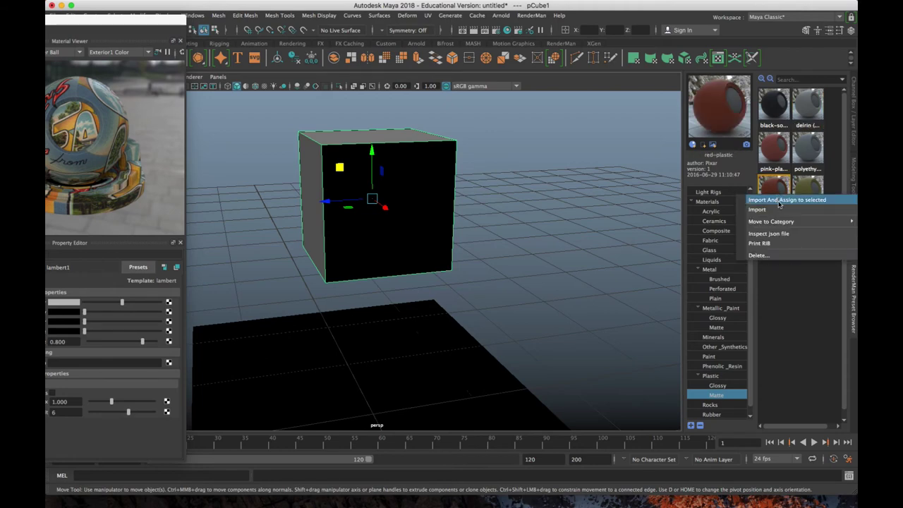
click(779, 202)
Step: Assign the existing cube_Image material to the whole cube and switch to face selection
key(alt)
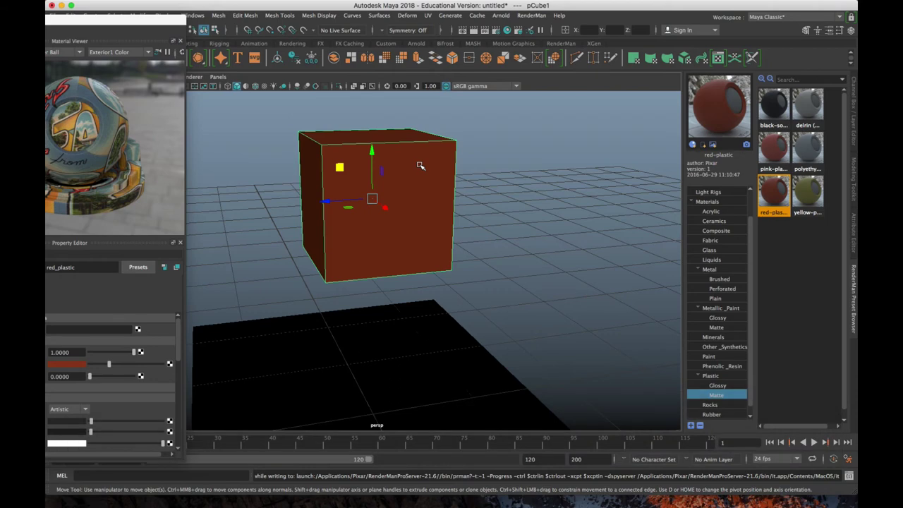
key(alt)
alt+drag(421, 166, 419, 162)
right_drag(418, 161, 493, 428)
right_drag(416, 194, 492, 477)
right_drag(486, 161, 539, 449)
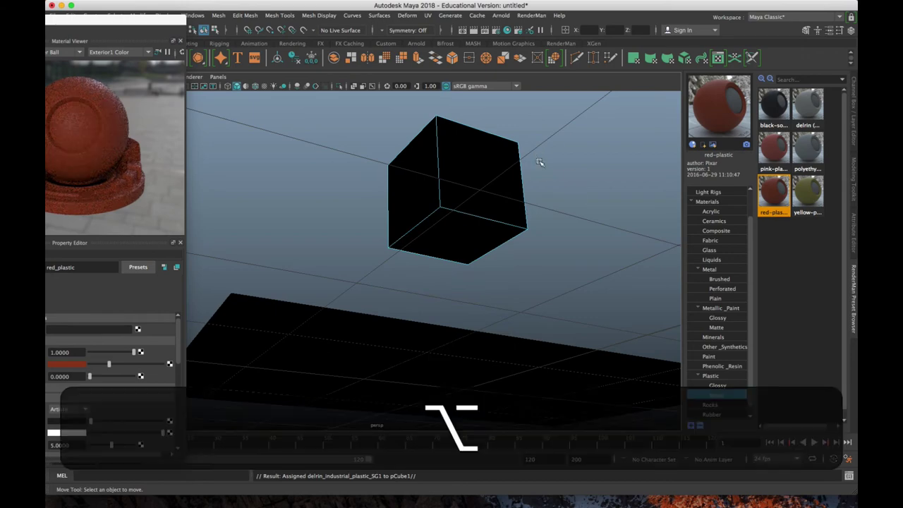
Step: Start an IPR render of the cube and orbit to examine how the Fargo image falls on its different faces
alt+drag(544, 169, 541, 200)
scroll(541, 197, up, 4)
alt+middle_drag(541, 197, 530, 230)
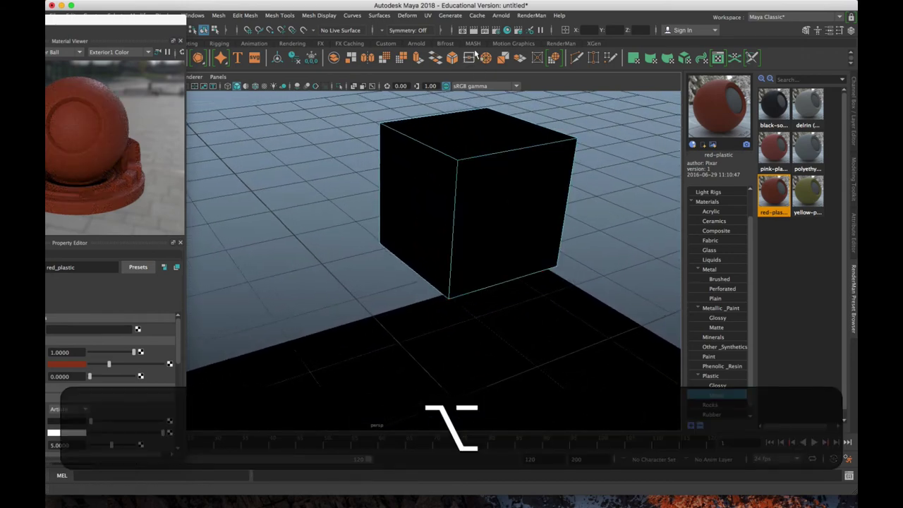
click(484, 31)
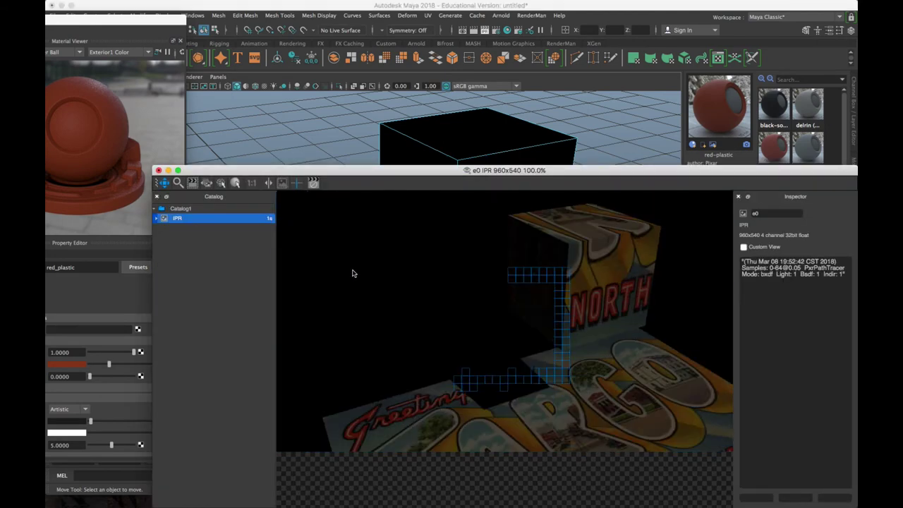
key(alt)
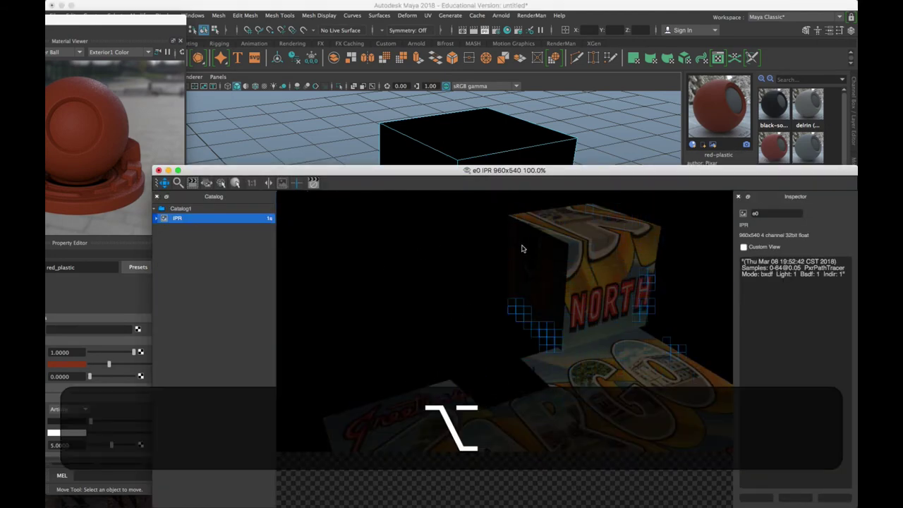
alt+drag(358, 135, 282, 132)
key(super+Tab)
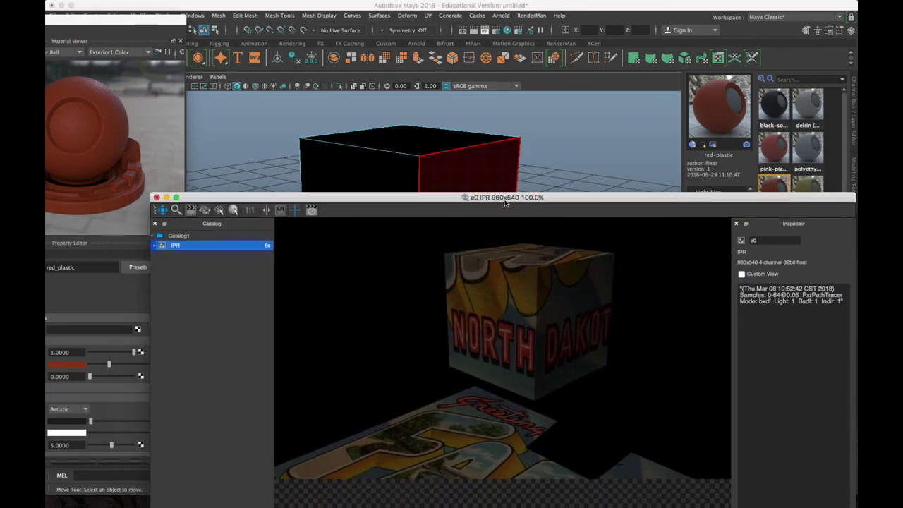
Step: Reposition the IPR window showing the fully textured cube and close it without saving
drag(508, 217, 458, 183)
drag(324, 188, 356, 185)
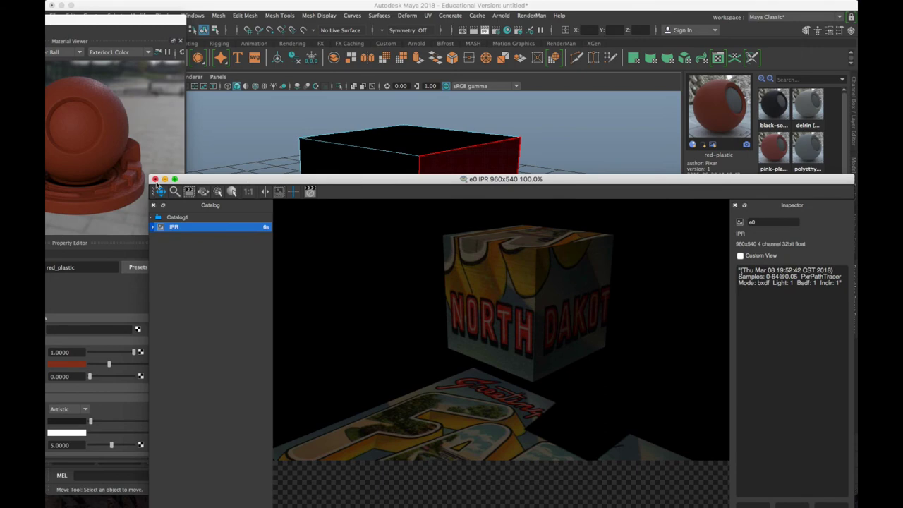
click(155, 178)
click(436, 263)
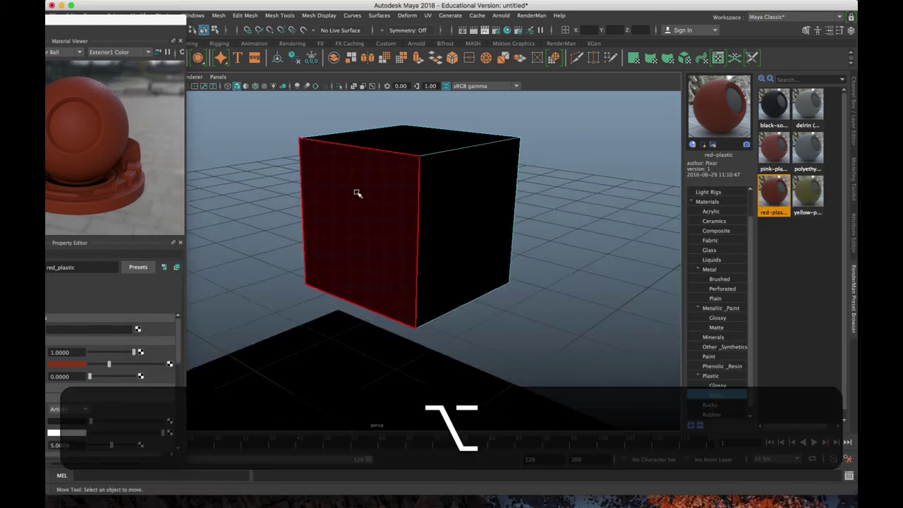
Step: Select the cube's front face, move the Hypershade aside and review the available UV mapping types
alt+drag(373, 195, 402, 197)
click(402, 197)
alt+drag(329, 295, 389, 276)
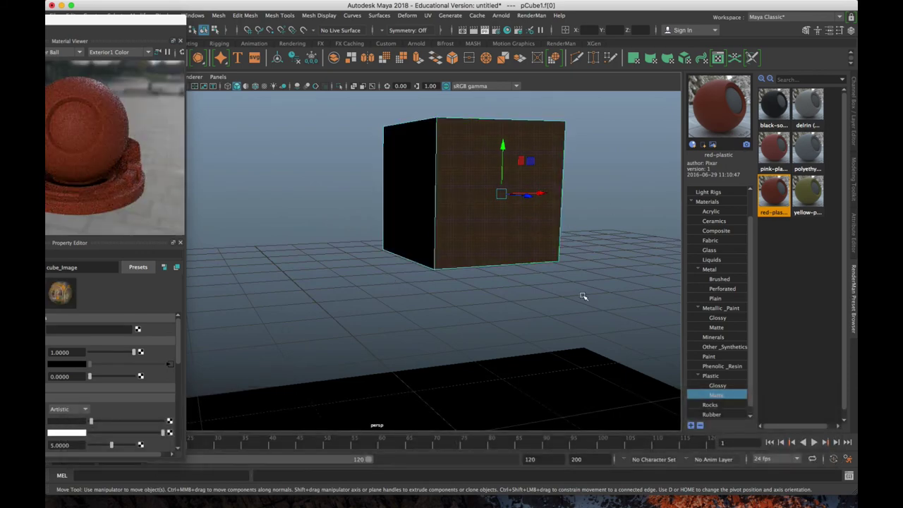
drag(102, 18, 111, 85)
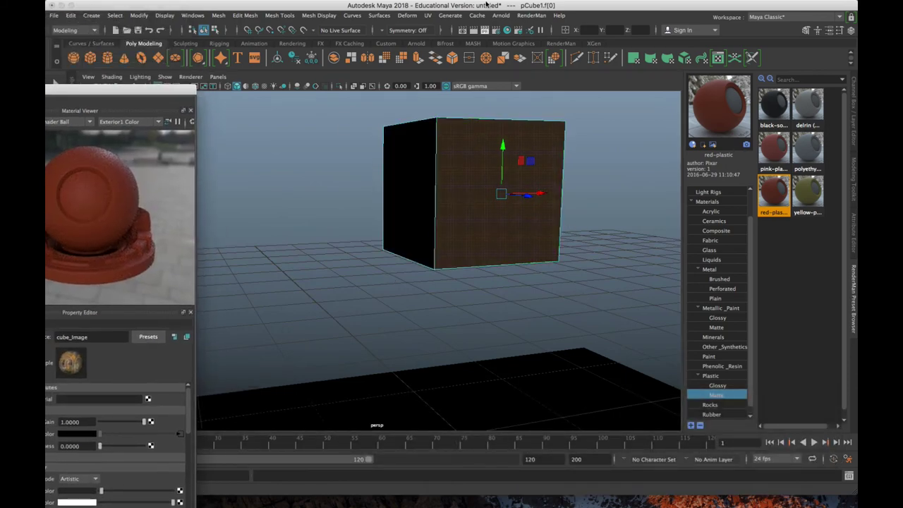
click(428, 16)
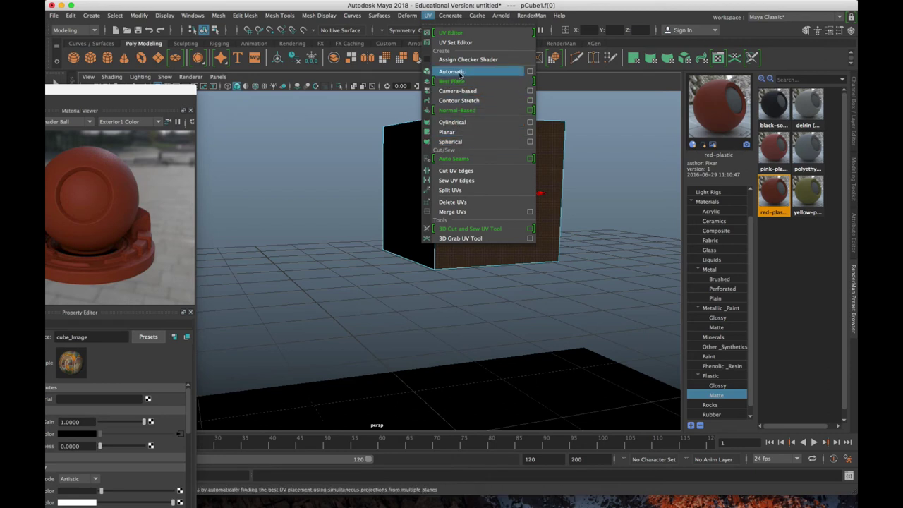
click(427, 16)
Step: Frame the cube in the front view and apply a planar UV projection to its selected front face
key(space)
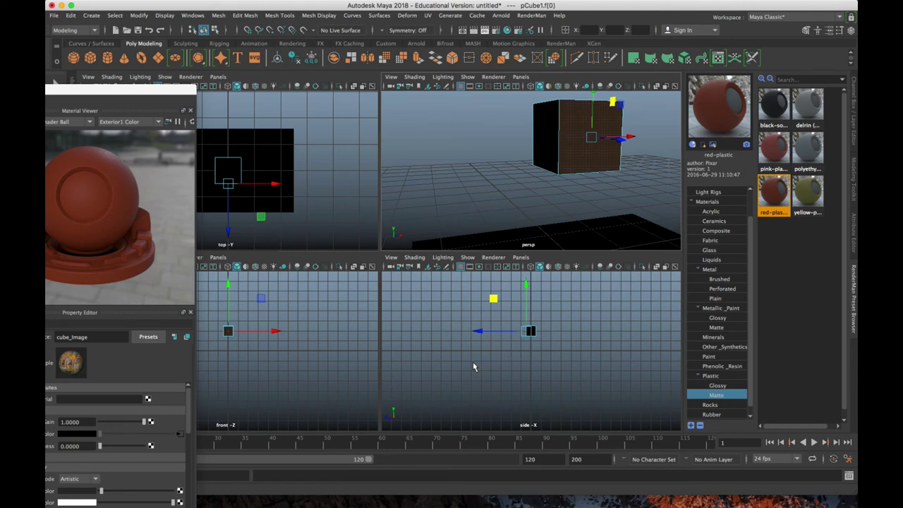
key(space)
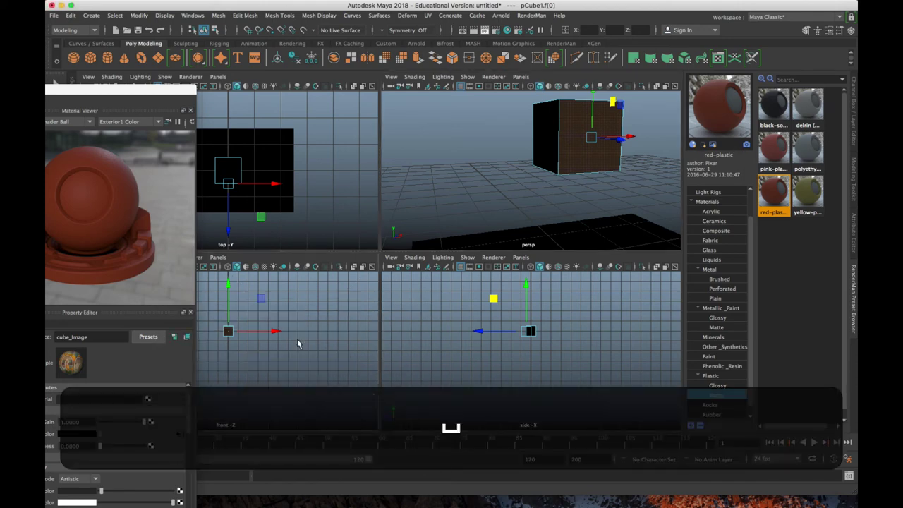
scroll(417, 223, up, 8)
alt+middle_drag(412, 218, 426, 287)
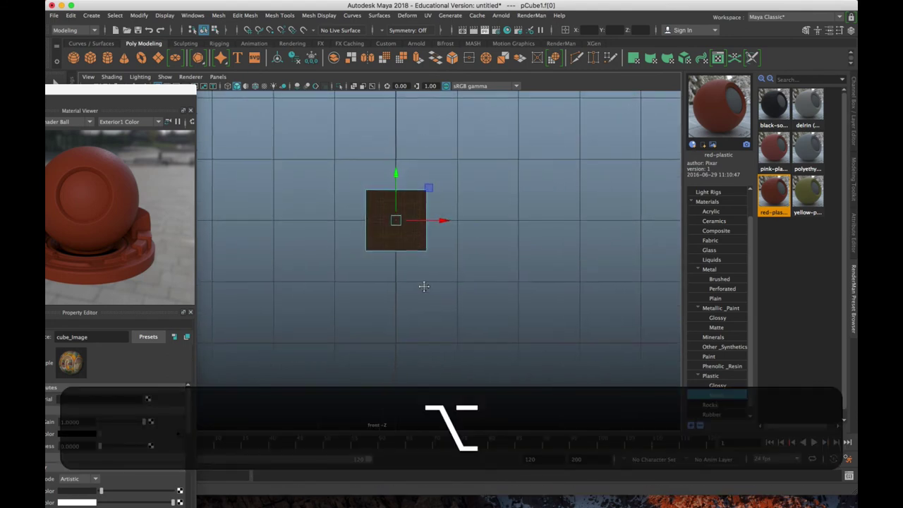
scroll(437, 265, up, 3)
alt+middle_drag(478, 273, 483, 292)
scroll(482, 292, up, 5)
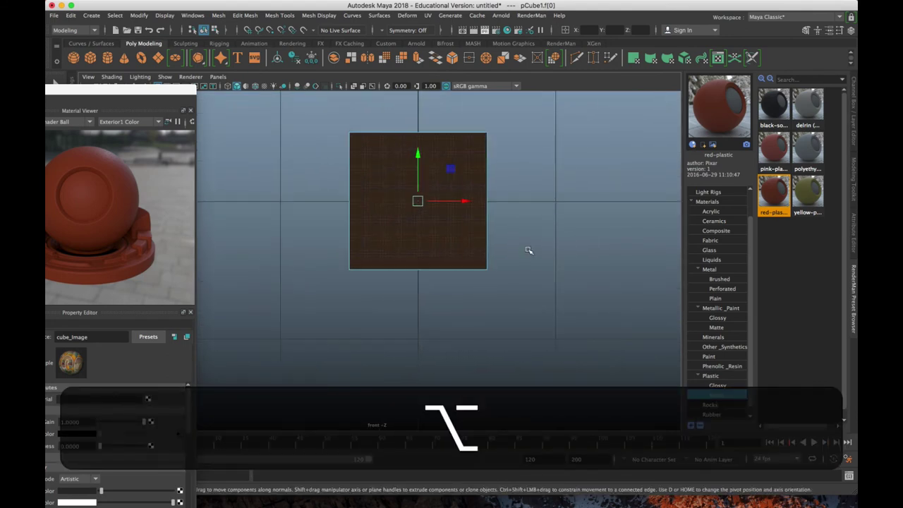
alt+middle_drag(529, 249, 529, 277)
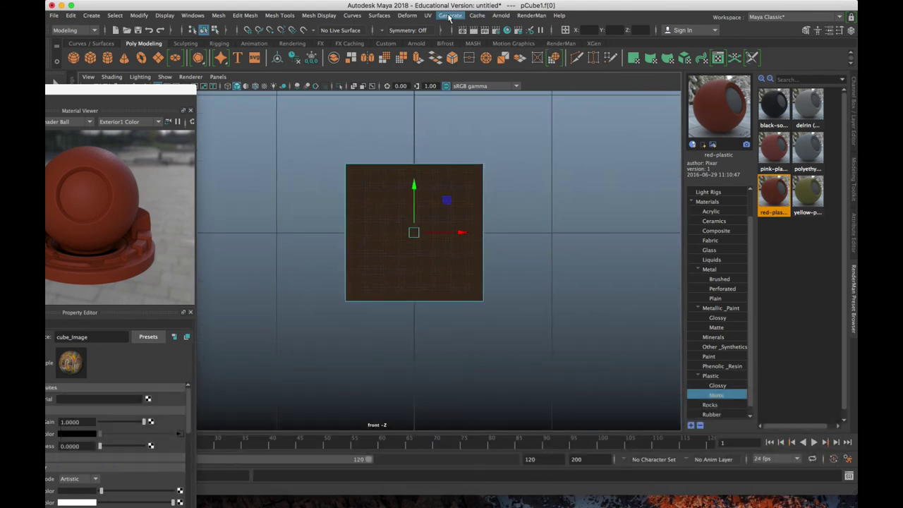
click(429, 16)
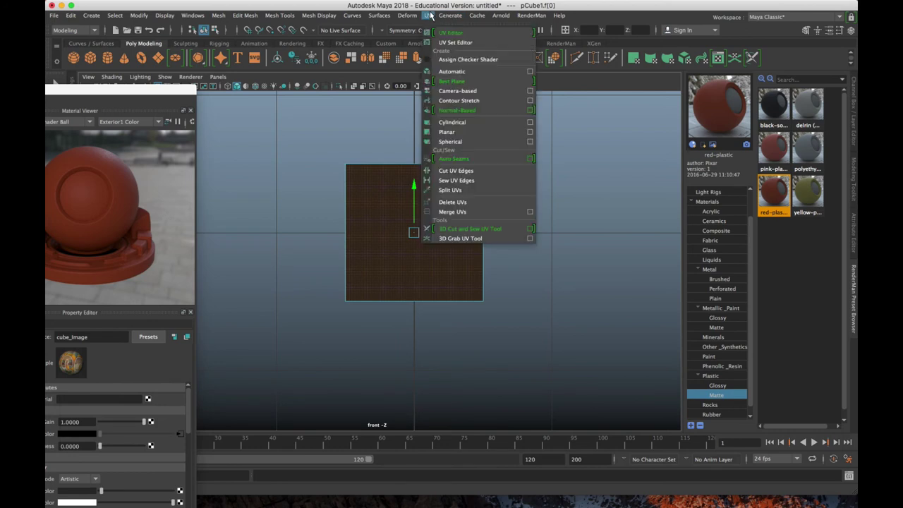
click(475, 133)
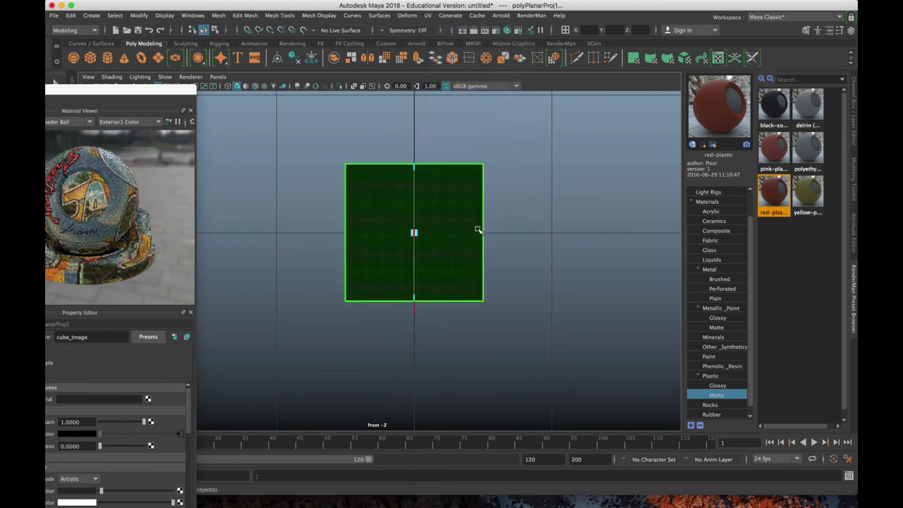
Step: Return to the perspective view in wireframe to examine the front face's projection, and undo the planar projection
key(space)
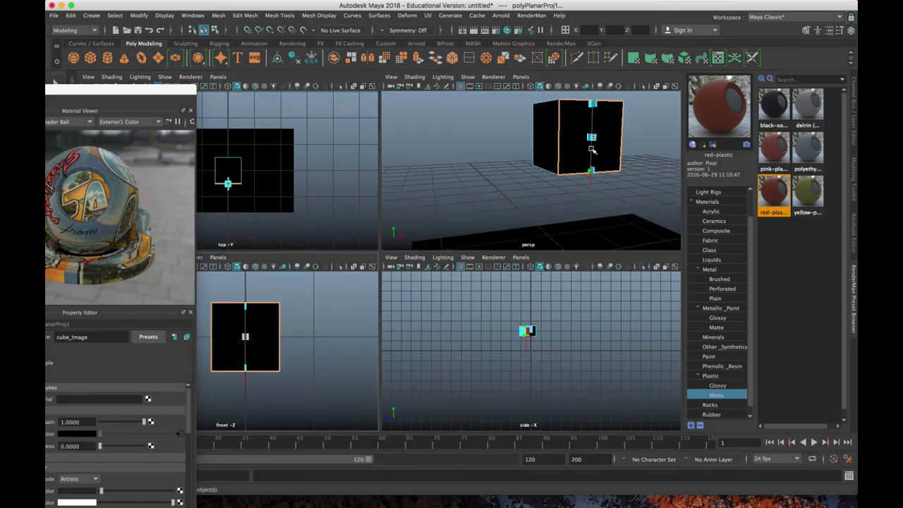
key(space)
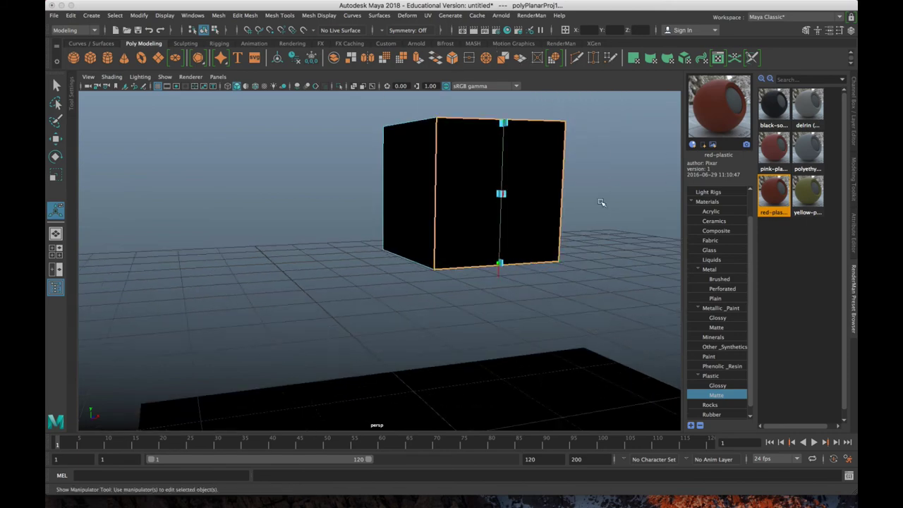
key(4)
alt+drag(600, 203, 533, 218)
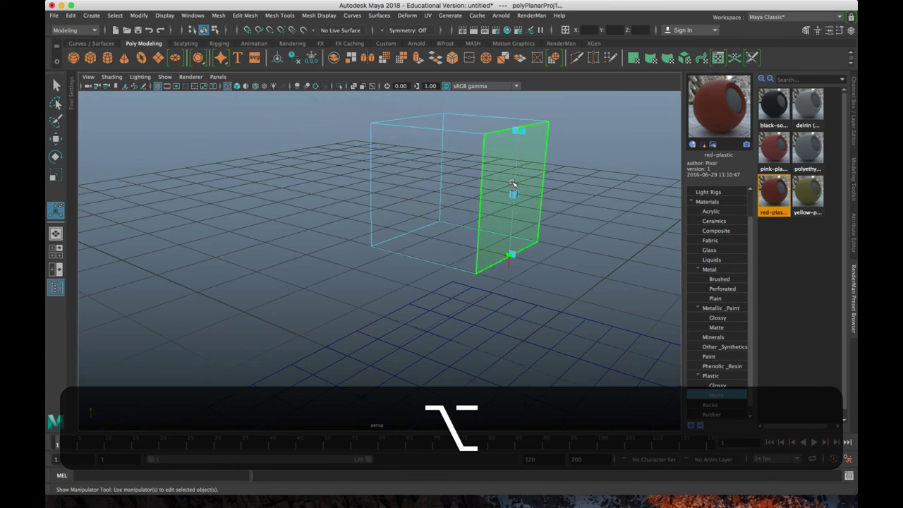
scroll(517, 185, down, 5)
alt+drag(417, 217, 403, 218)
key(z)
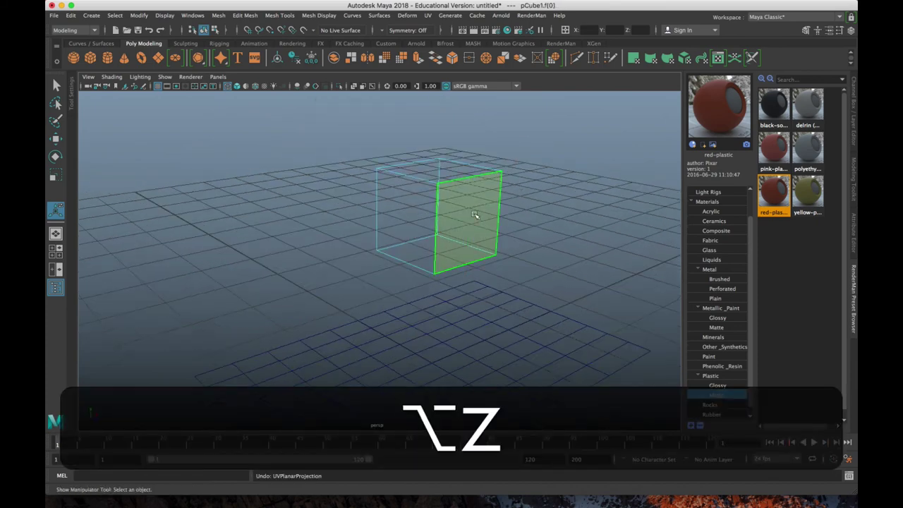
Step: Select all the cube's faces, apply a planar UV projection and examine the projection manipulator around the cube
drag(540, 138, 364, 273)
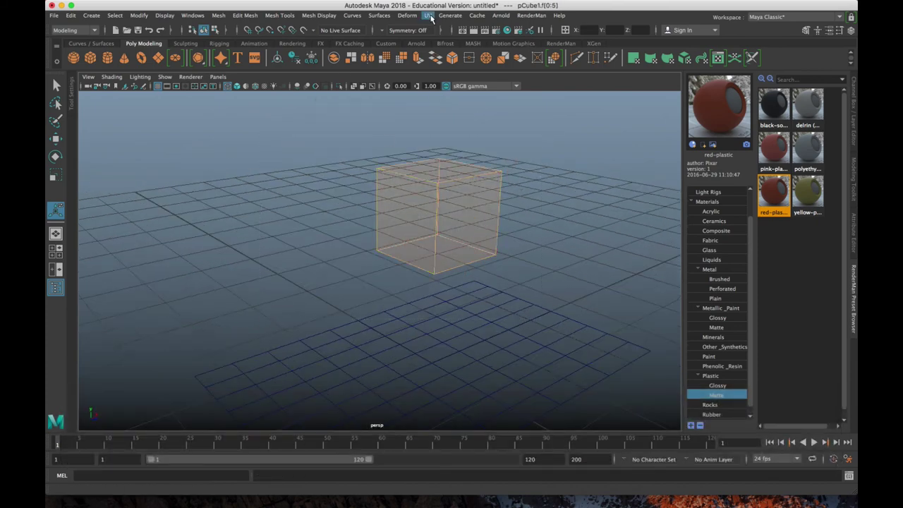
click(428, 15)
click(484, 133)
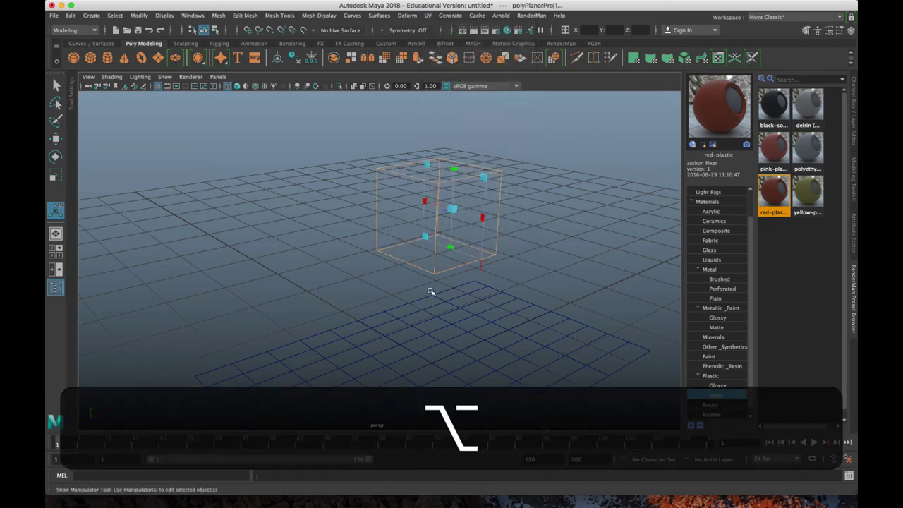
mouse_move(436, 288)
alt+mouse_down()
mouse_move(463, 285)
mouse_move(427, 300)
alt+mouse_up()
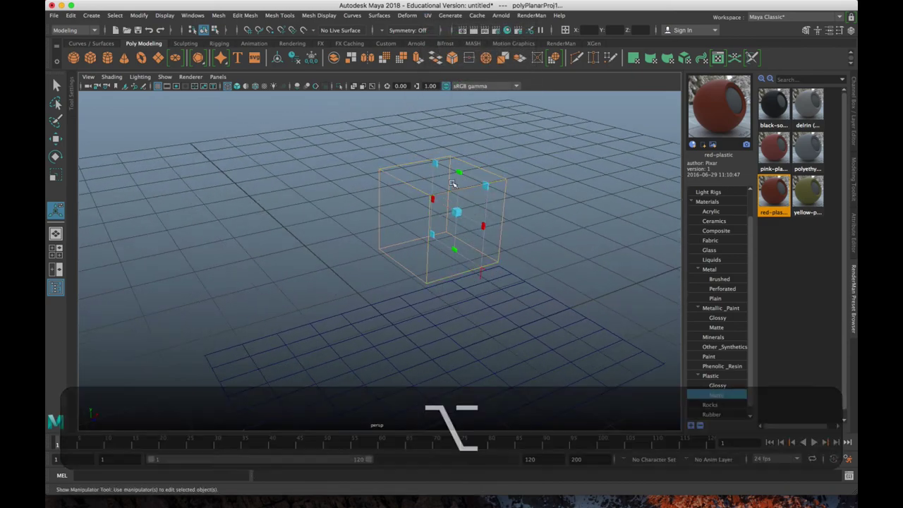
alt+drag(427, 250, 440, 266)
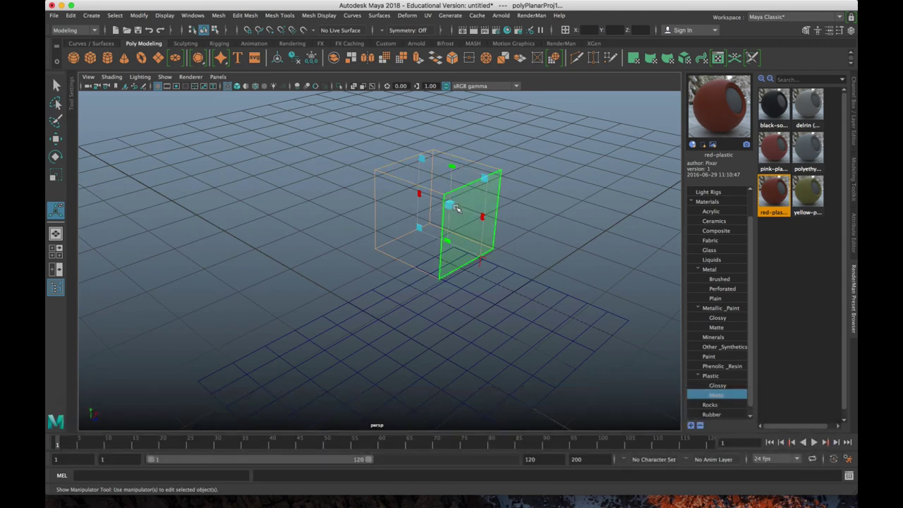
Step: Try to rotate the projected cube faces, and undo the rotation, the face selections and the planar projection
key(e)
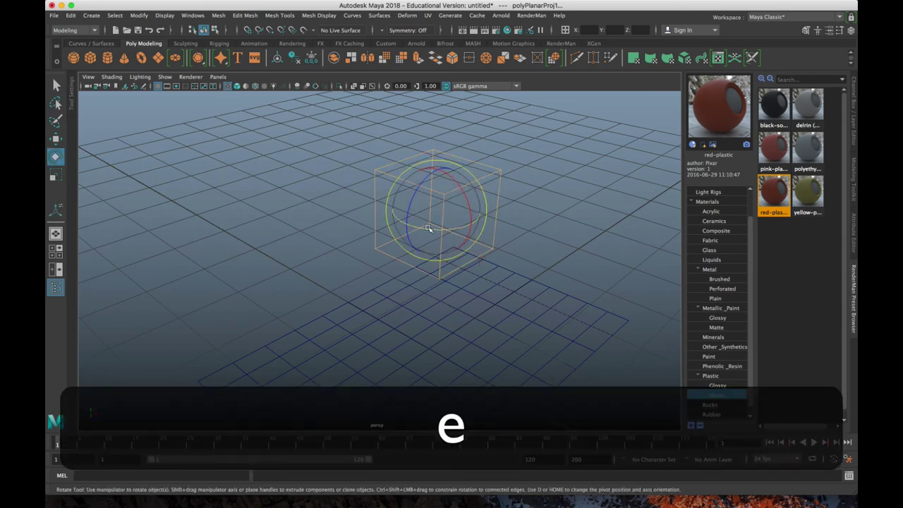
key(z)
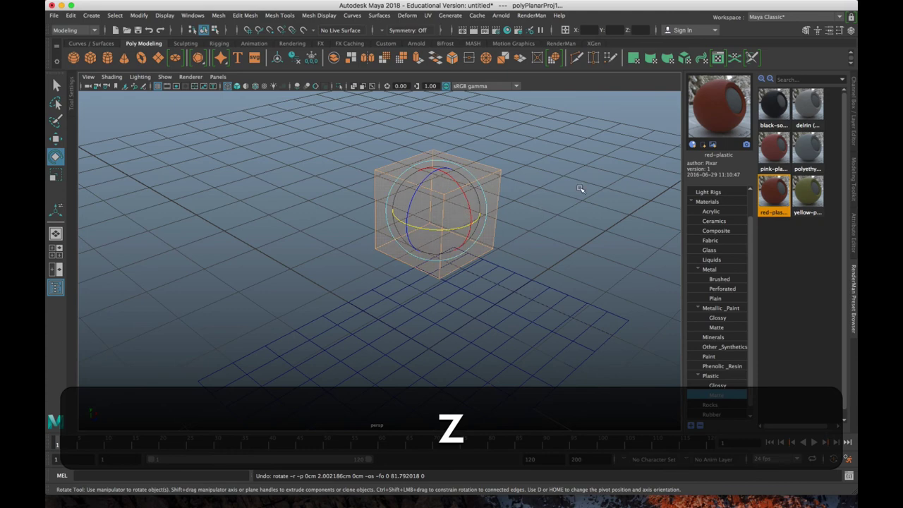
click(574, 205)
click(440, 190)
key(shift+z)
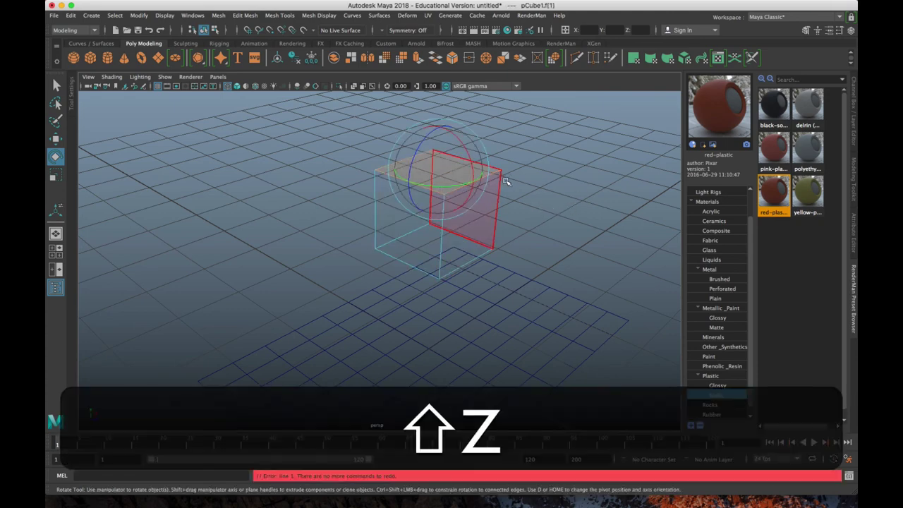
key(z)
key(z)
key(z)
key(z)
key(z)
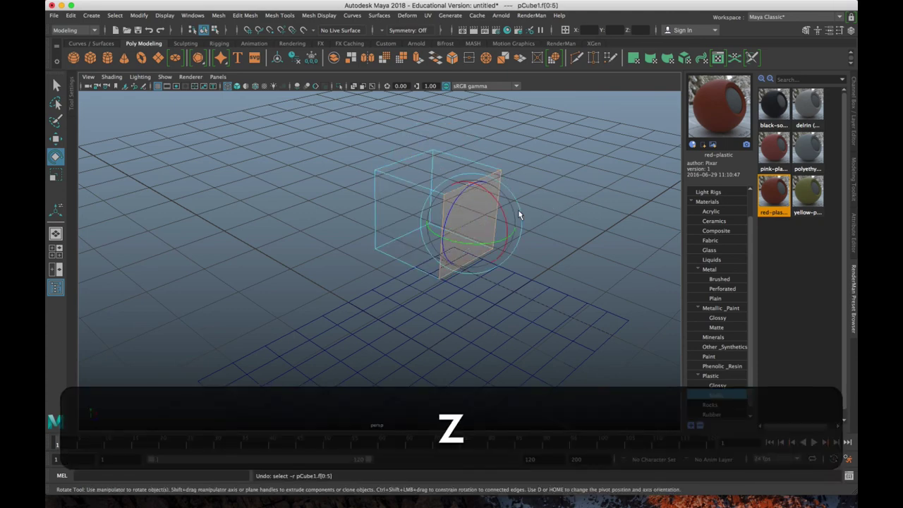
Step: Select all six faces of the cube again and apply a planar UV projection to them
drag(571, 150, 355, 308)
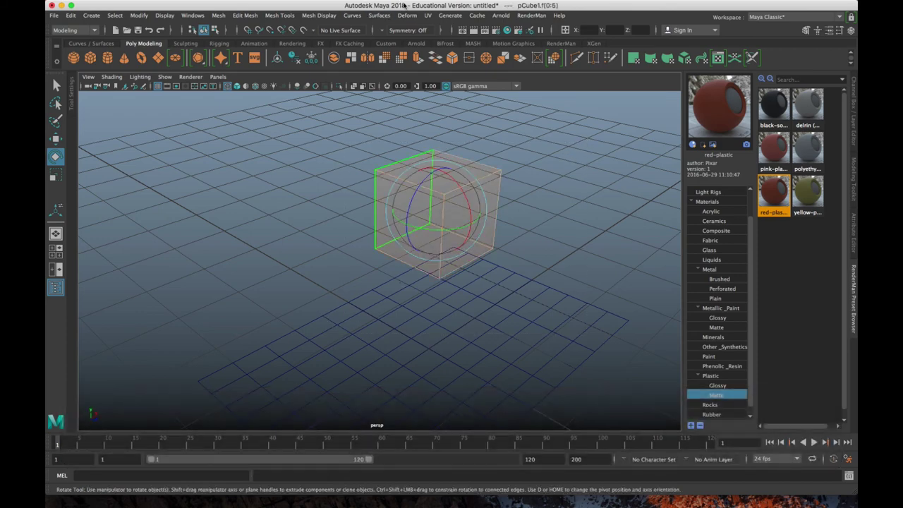
click(426, 16)
click(447, 132)
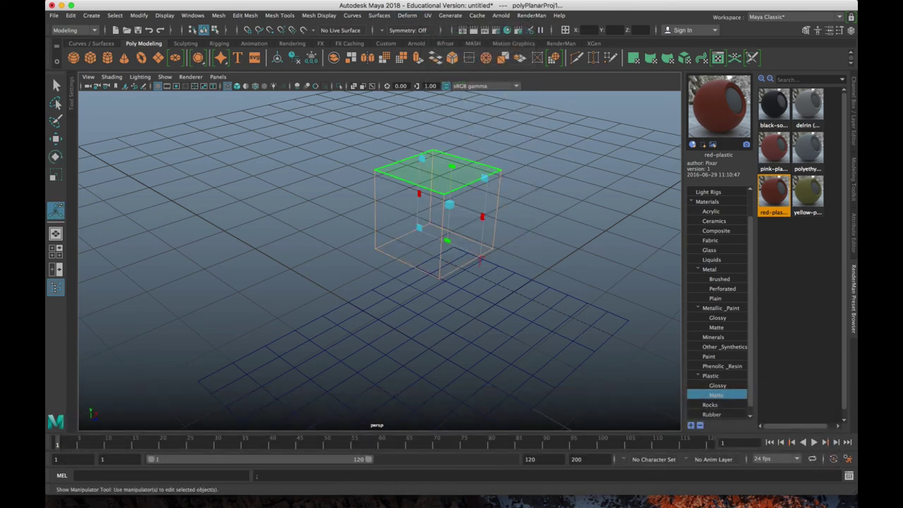
Step: Open the Hypershade, graph the cube_Image material's network and show the attributes of its 2D texture placement node
click(507, 30)
drag(543, 177, 620, 7)
right_drag(189, 83, 200, 108)
click(353, 305)
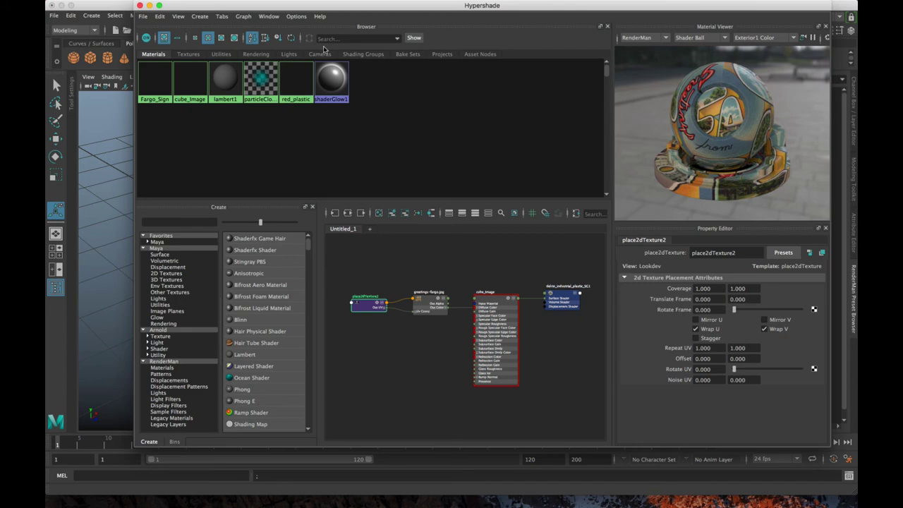
drag(730, 6, 304, 30)
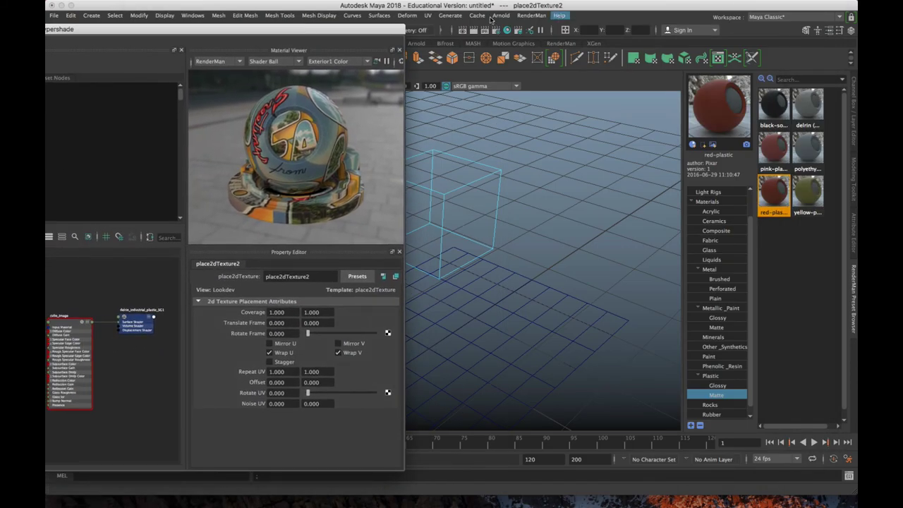
Step: Start an IPR render of the perspective view and examine how the planar-projected Fargo image falls on the cube
click(474, 31)
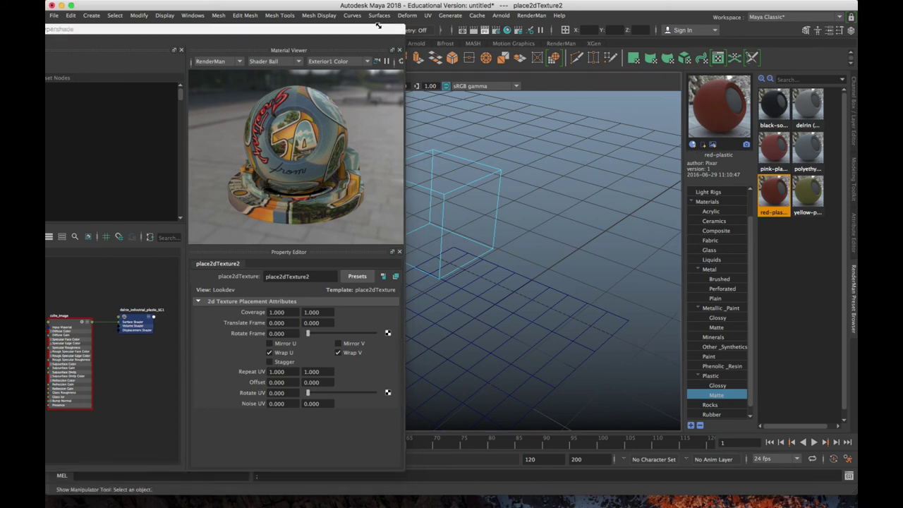
drag(379, 29, 47, 45)
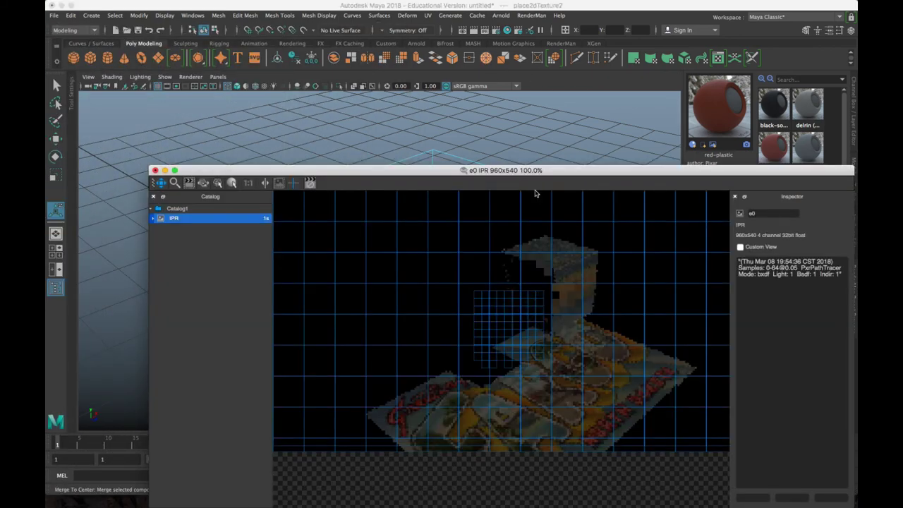
drag(554, 170, 503, 90)
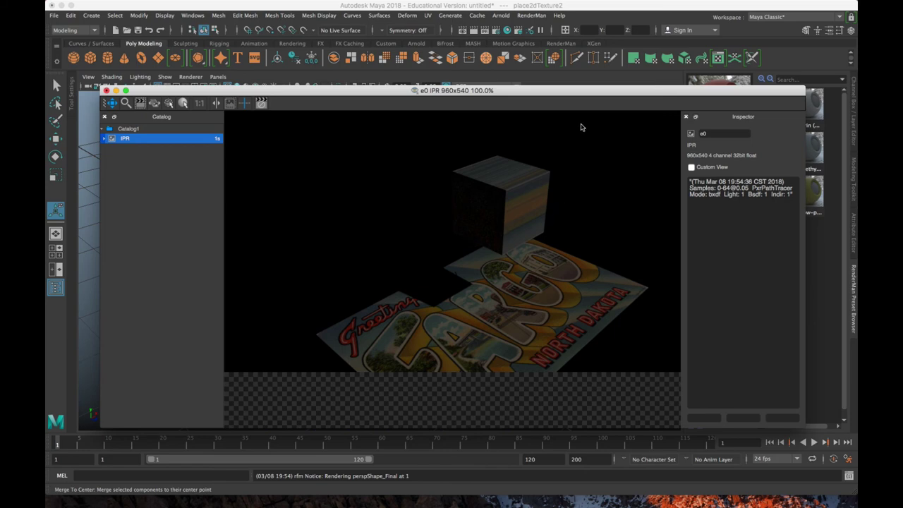
drag(531, 92, 45, 64)
Step: Switch to the front view, select the cube's front face and apply camera-based UV mapping to it
click(437, 236)
key(space)
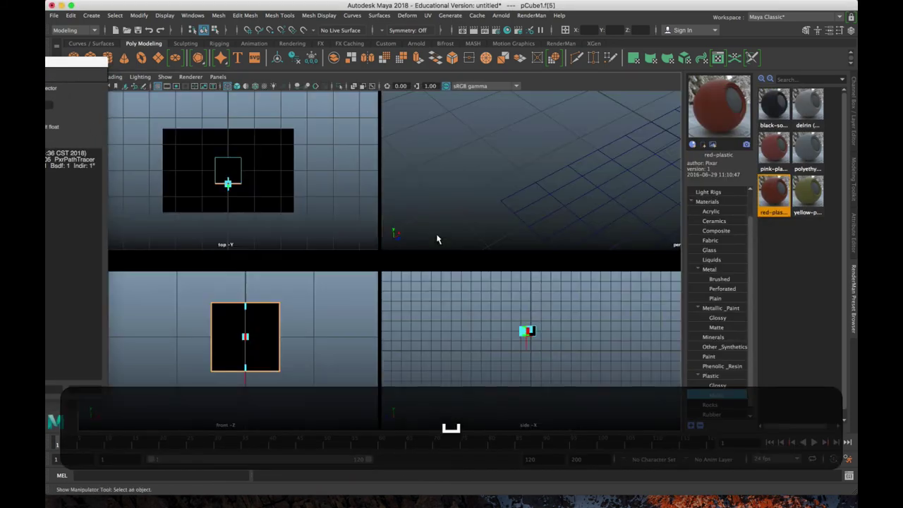
key(space)
click(453, 264)
click(428, 15)
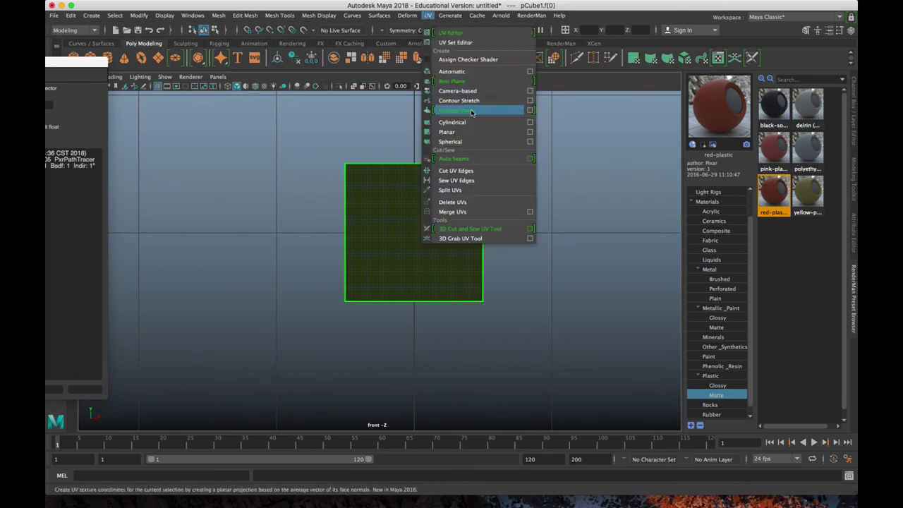
click(487, 92)
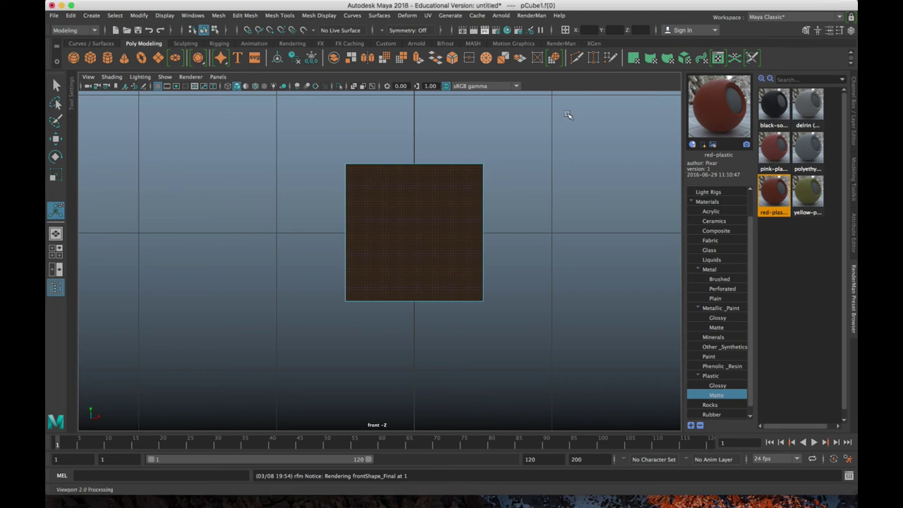
Step: Start an IPR render of the front view and reposition its window to examine the image on the front face
click(486, 31)
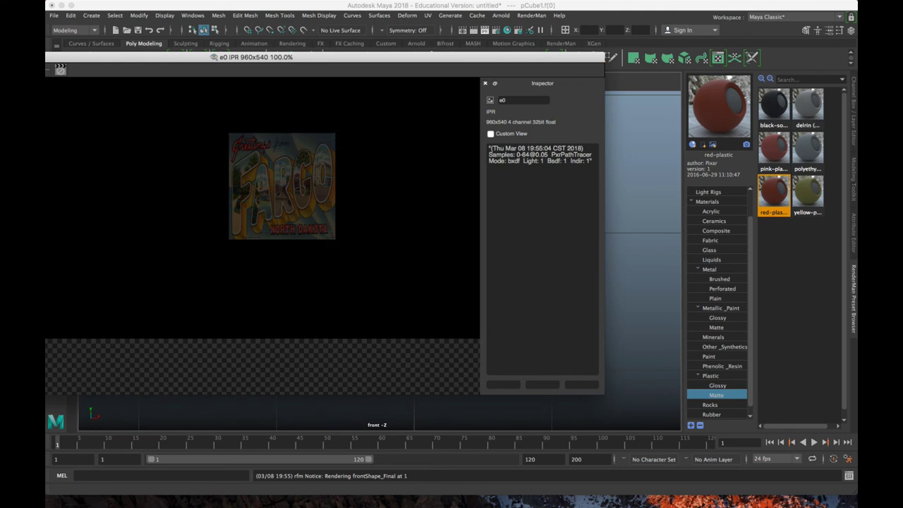
drag(228, 59, 468, 100)
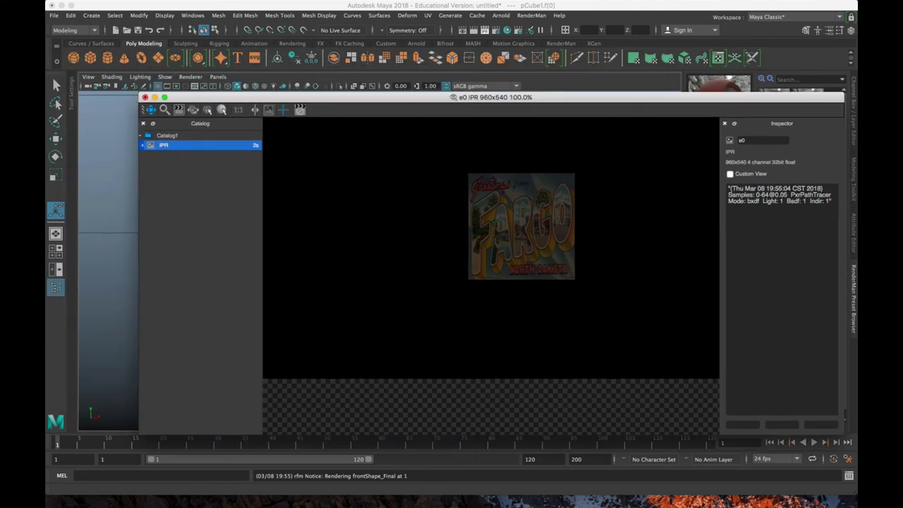
drag(386, 108, 404, 155)
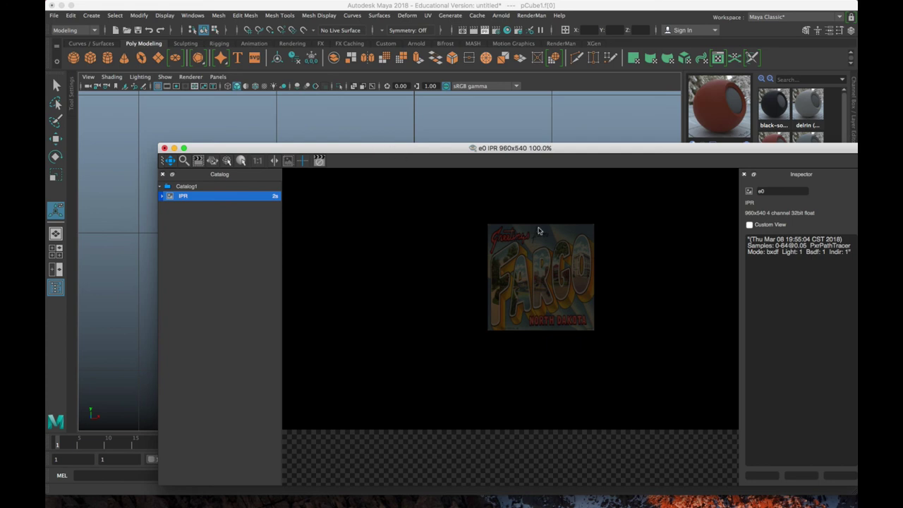
Step: Move the front-view render aside and switch back to a full perspective view framing the cube and postcard plane
drag(599, 151, 439, 100)
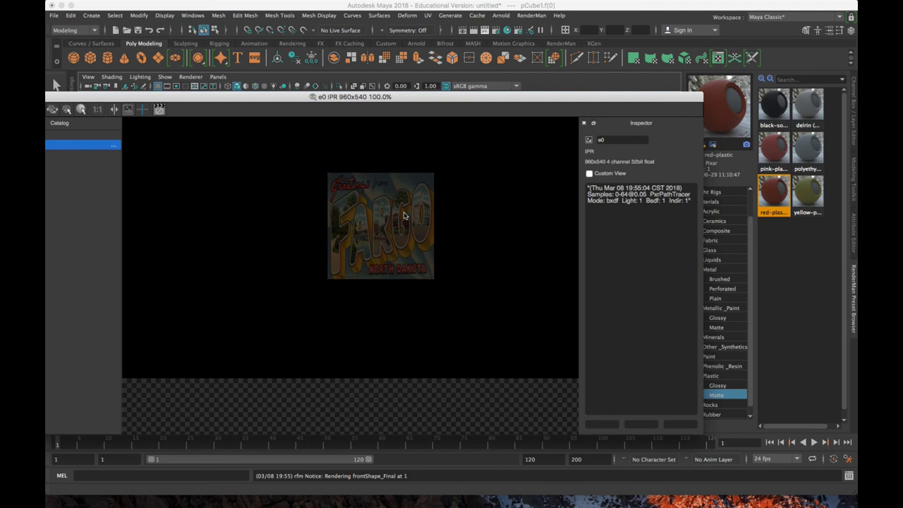
drag(397, 97, 0, 94)
click(322, 272)
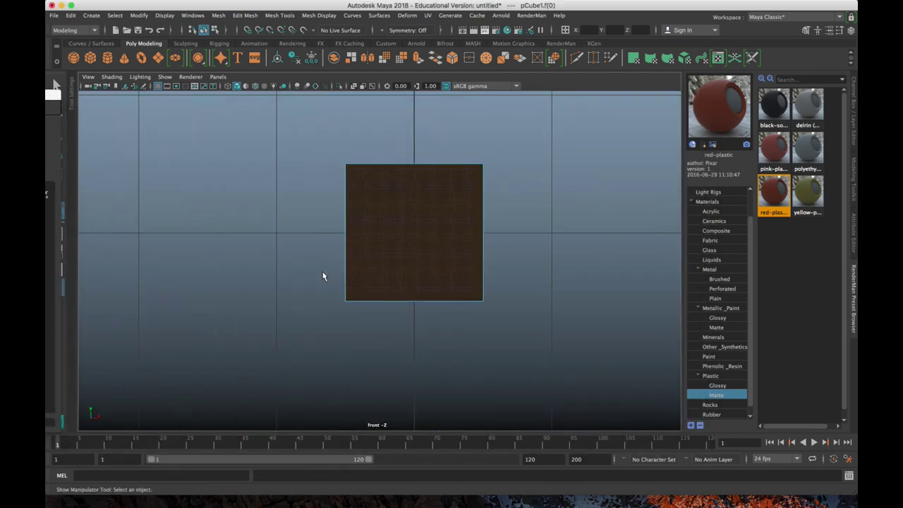
key(space)
key(space)
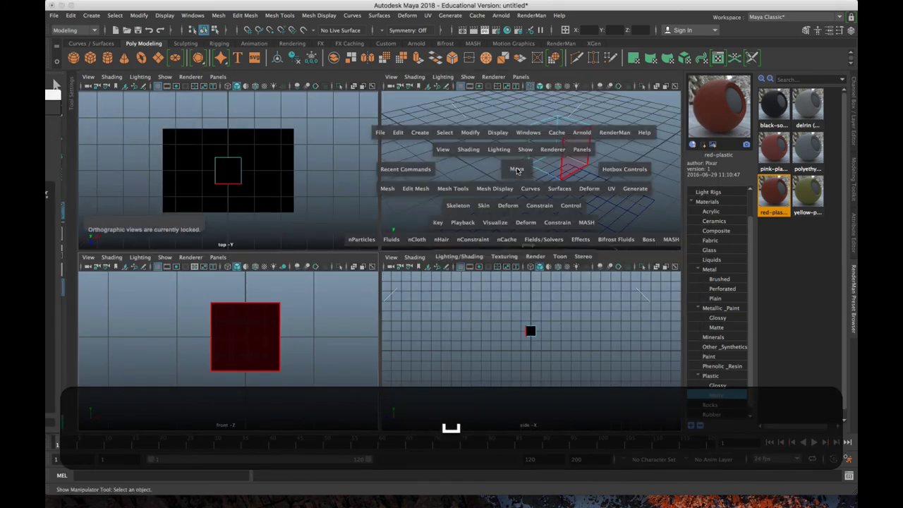
click(374, 255)
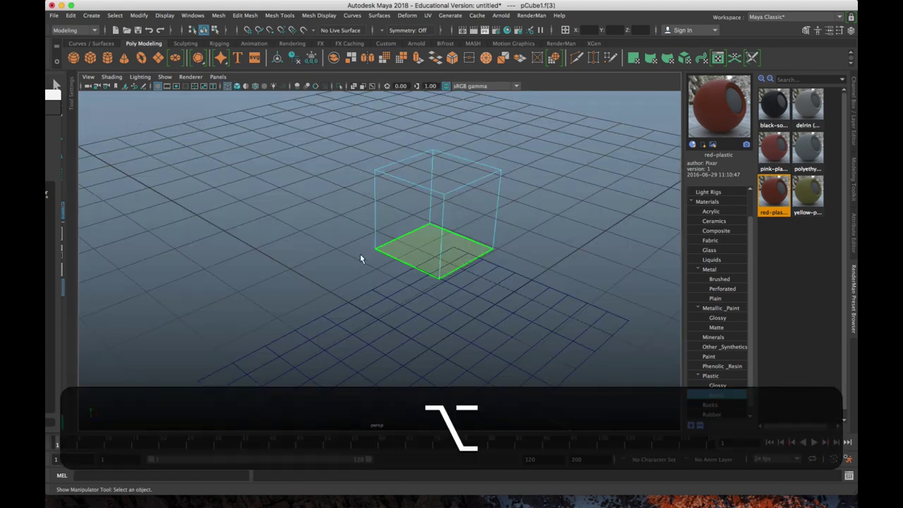
alt+drag(335, 252, 355, 247)
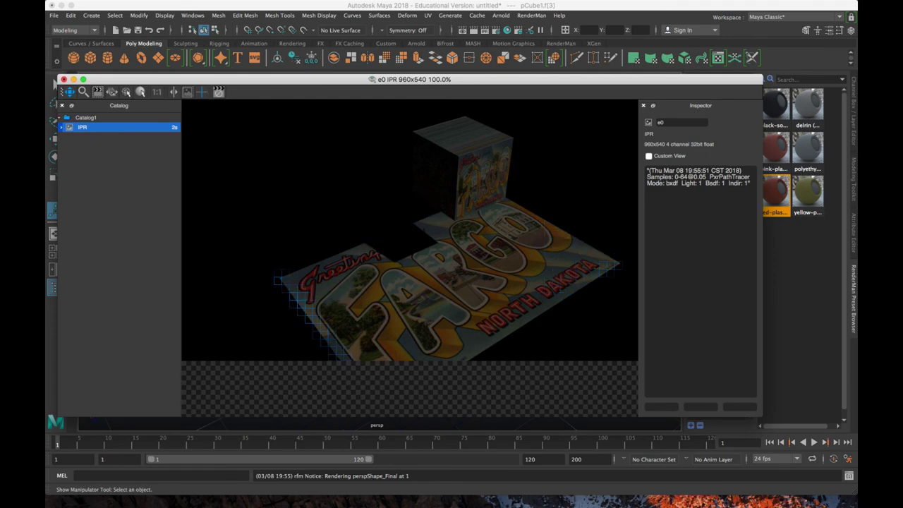
Step: Reposition the perspective IPR render to compare the cube's image mapping with the cube_Image network in the Hypershade
drag(47, 346, 436, 4)
drag(454, 79, 46, 77)
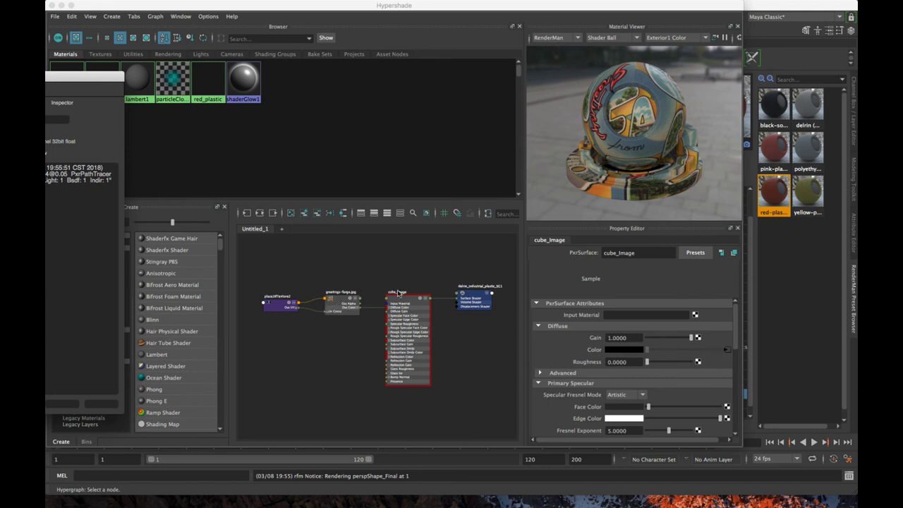
drag(45, 77, 500, 51)
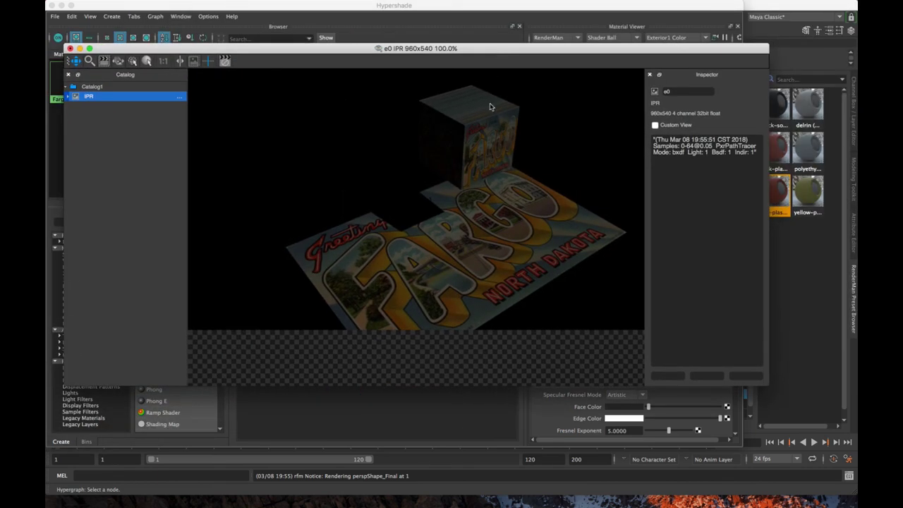